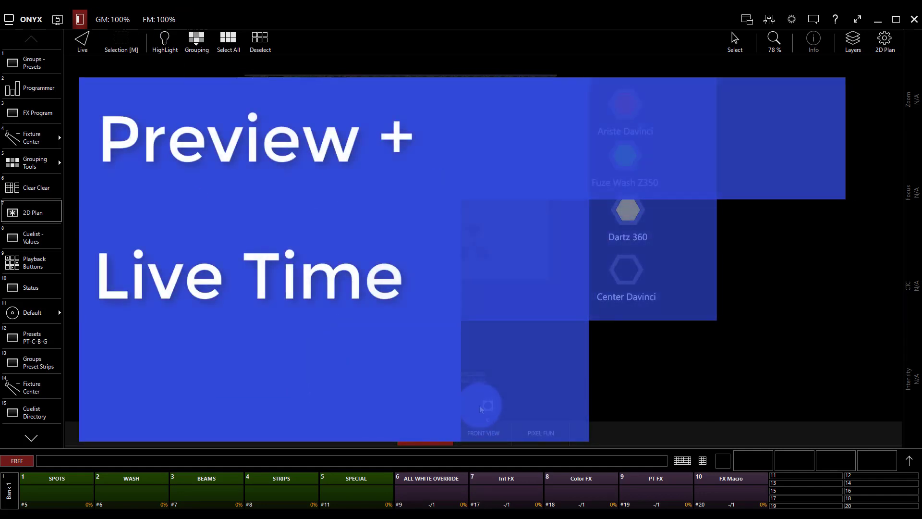
- Show the on-screen command keypad and toggle Preview mode on and off
{"action": "left_click", "coordinate": [704, 461]}
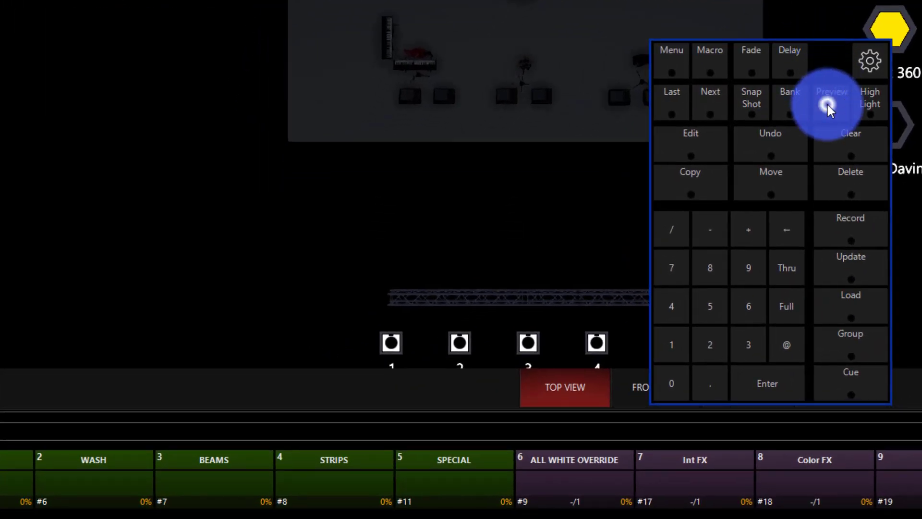
{"action": "left_click", "coordinate": [831, 99]}
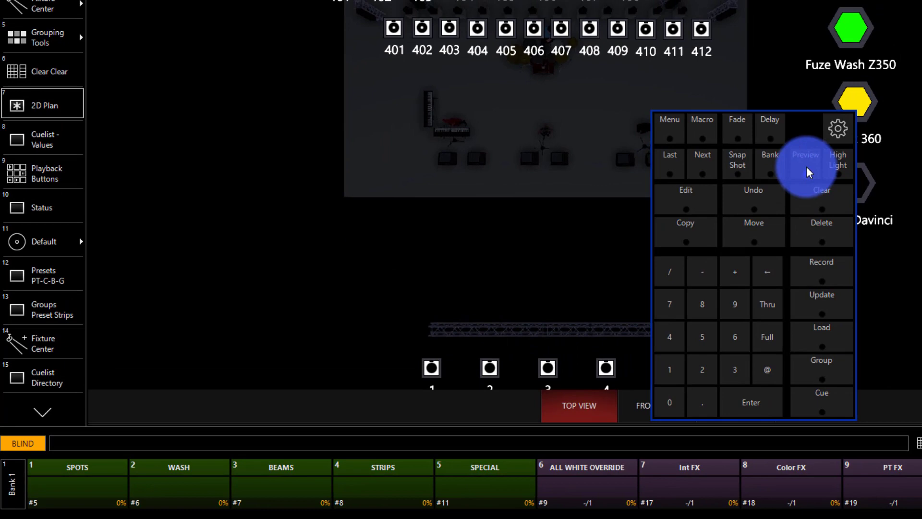
{"action": "left_click", "coordinate": [807, 168]}
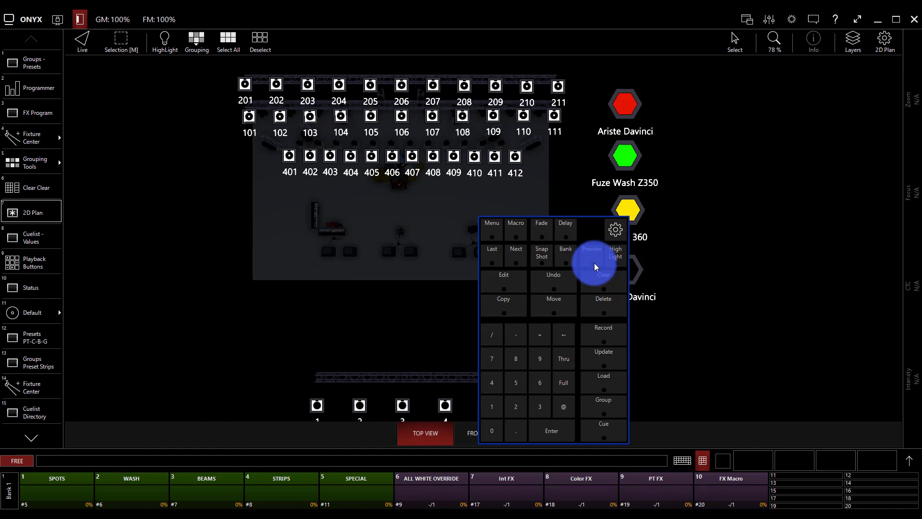
- Select the Fuze Wash Z350 group and set its output intensity to full in Preview mode
{"action": "left_click", "coordinate": [625, 154]}
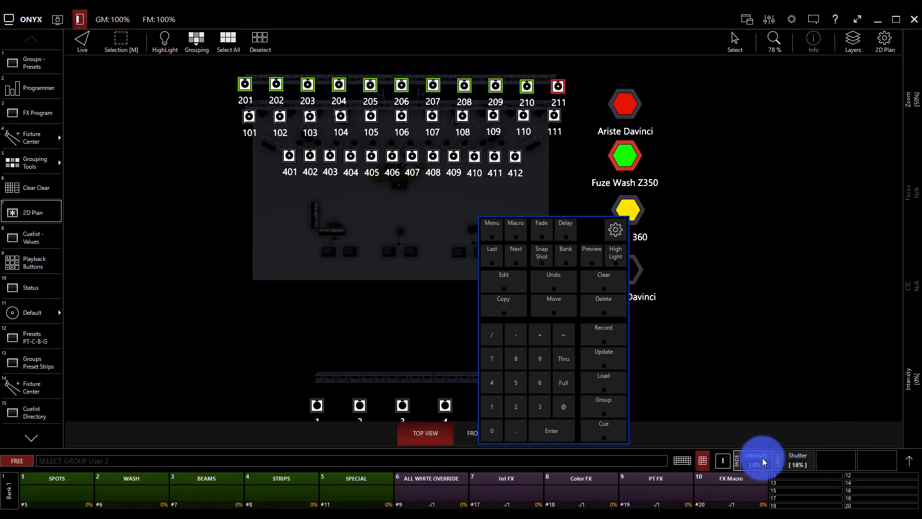
{"action": "left_click", "coordinate": [594, 257]}
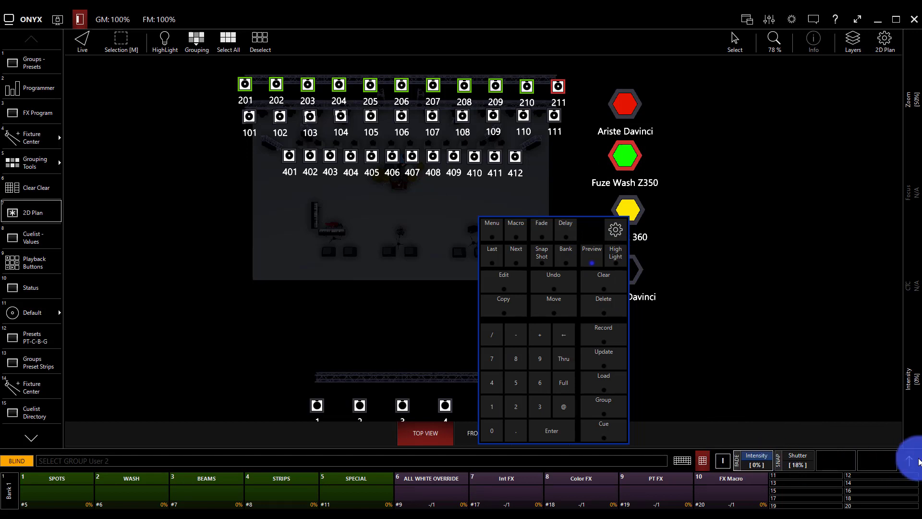
{"action": "left_click", "coordinate": [909, 460]}
{"action": "left_click", "coordinate": [746, 101]}
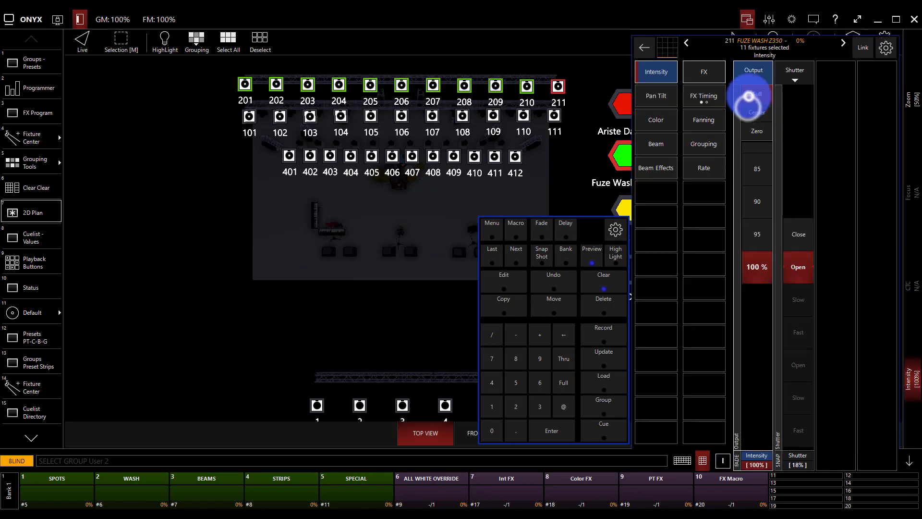
- Try a 135 deg tilt and the DOWN FANNED PAN preset, and apply the UP FANED PAN preset to the selected fixtures
{"action": "left_click", "coordinate": [658, 91]}
{"action": "left_click", "coordinate": [799, 276]}
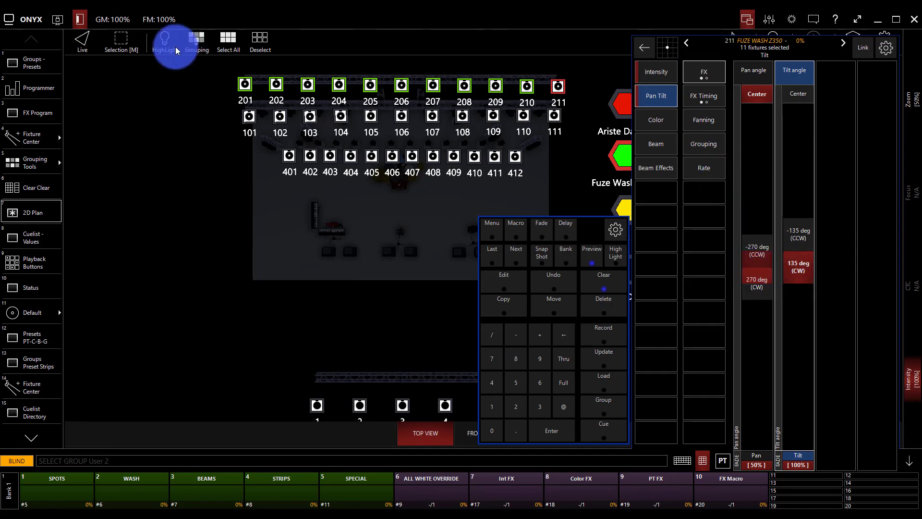
{"action": "left_click", "coordinate": [12, 62]}
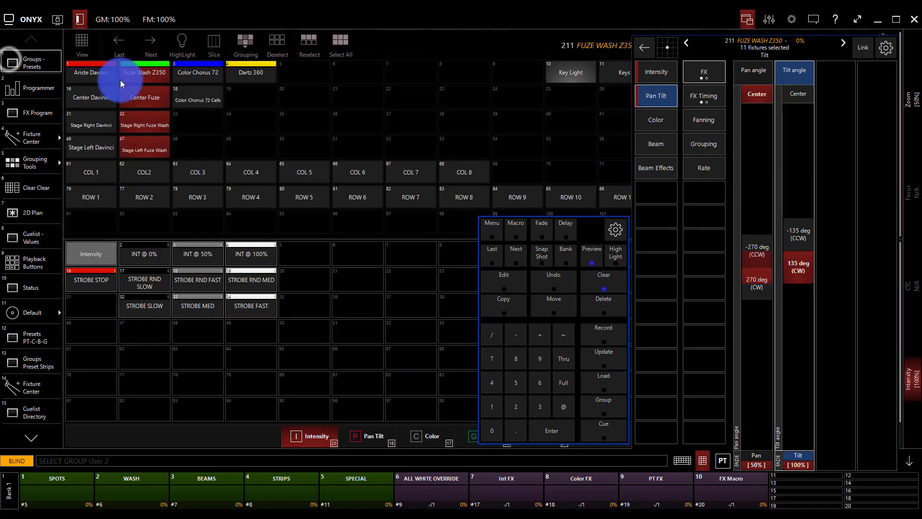
{"action": "left_click", "coordinate": [358, 426]}
{"action": "left_click", "coordinate": [290, 280]}
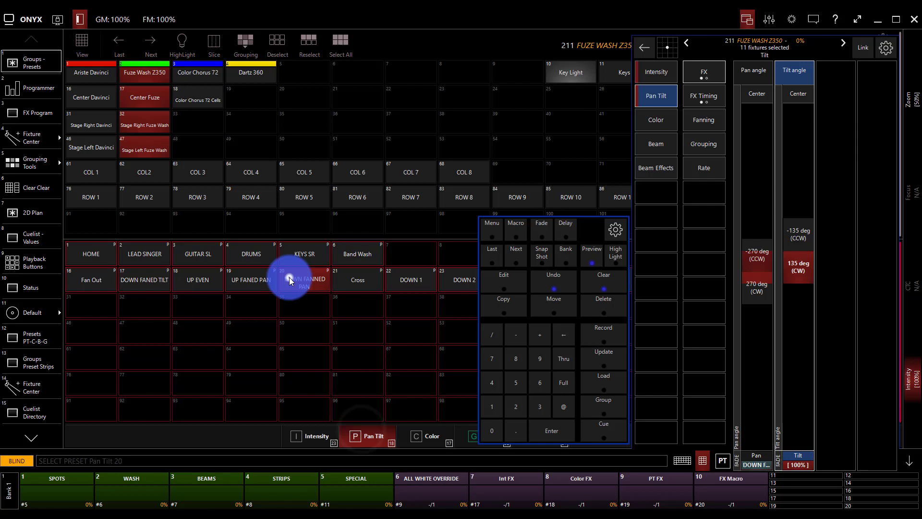
{"action": "left_click", "coordinate": [227, 287]}
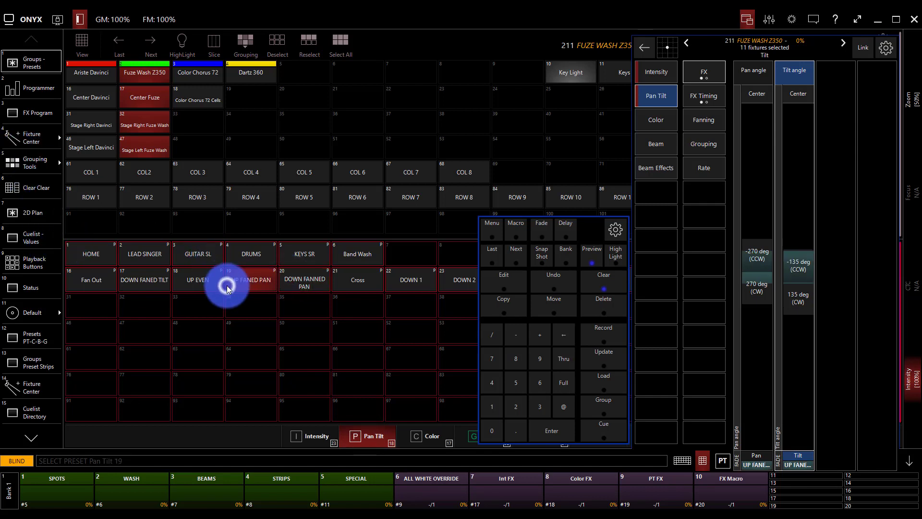
- Return to the 2D plan and toggle Preview off and back on to view the prepared look live
{"action": "left_click", "coordinate": [31, 214]}
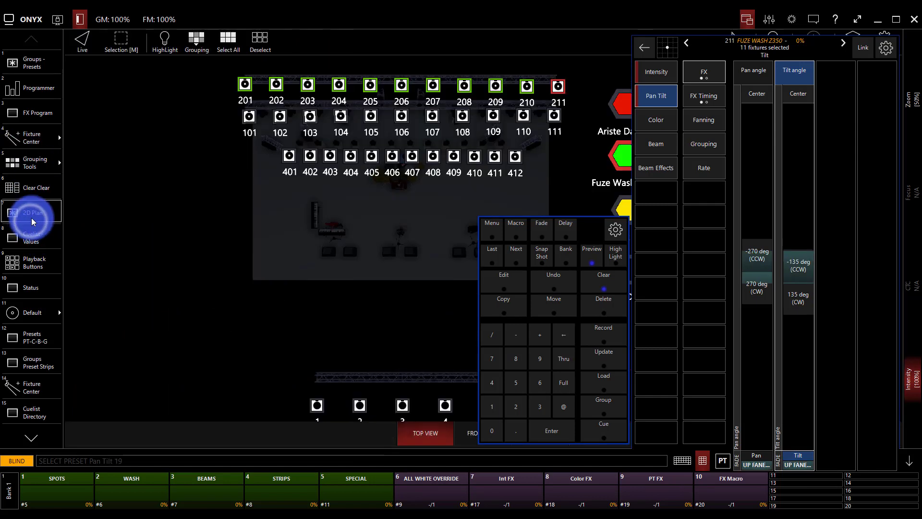
{"action": "left_click", "coordinate": [596, 257]}
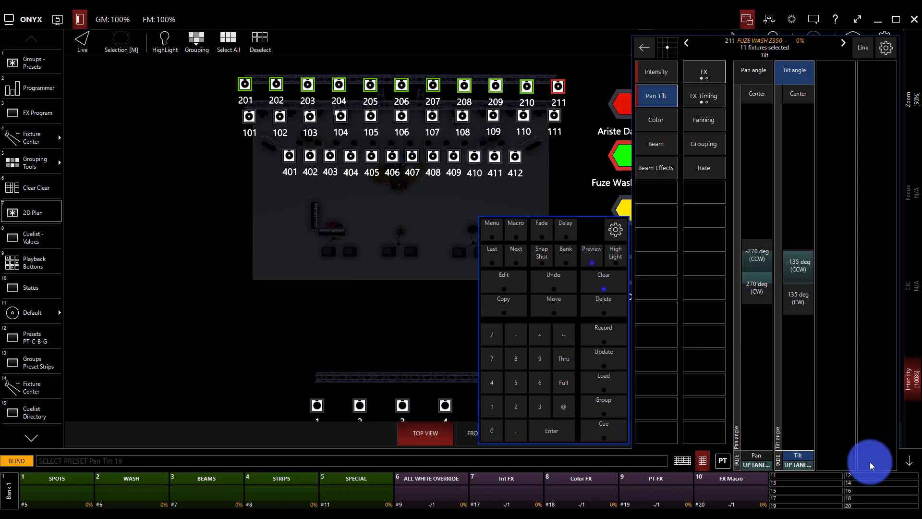
{"action": "left_click", "coordinate": [597, 258]}
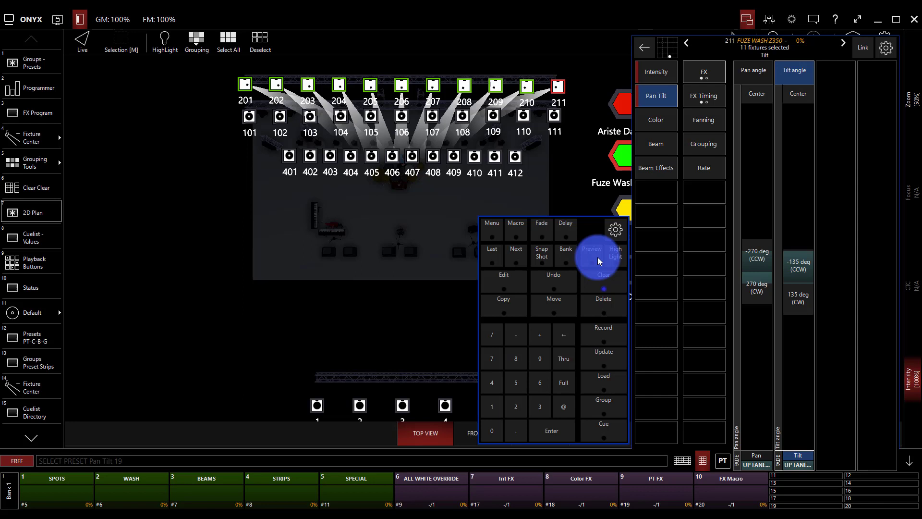
{"action": "left_click", "coordinate": [599, 259]}
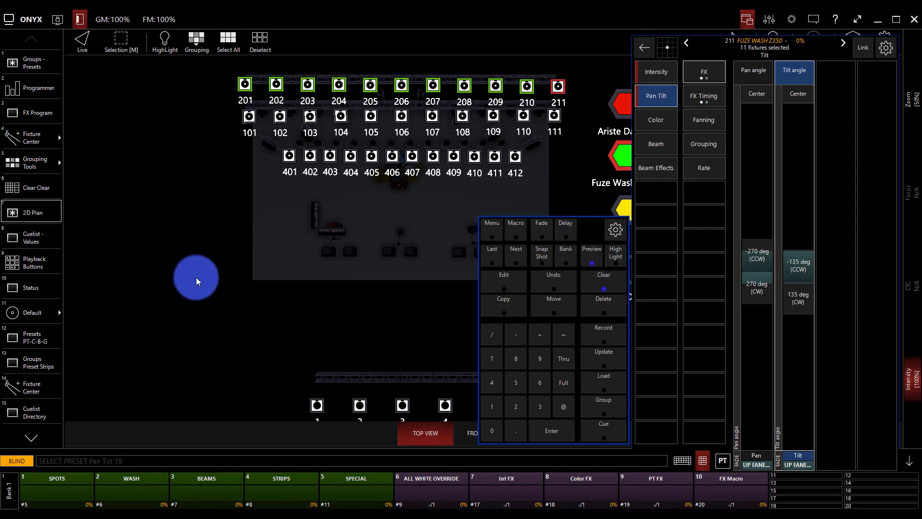
- Set the selected fixtures' blue color value to zero and return to their intensity parameters
{"action": "left_click", "coordinate": [656, 119]}
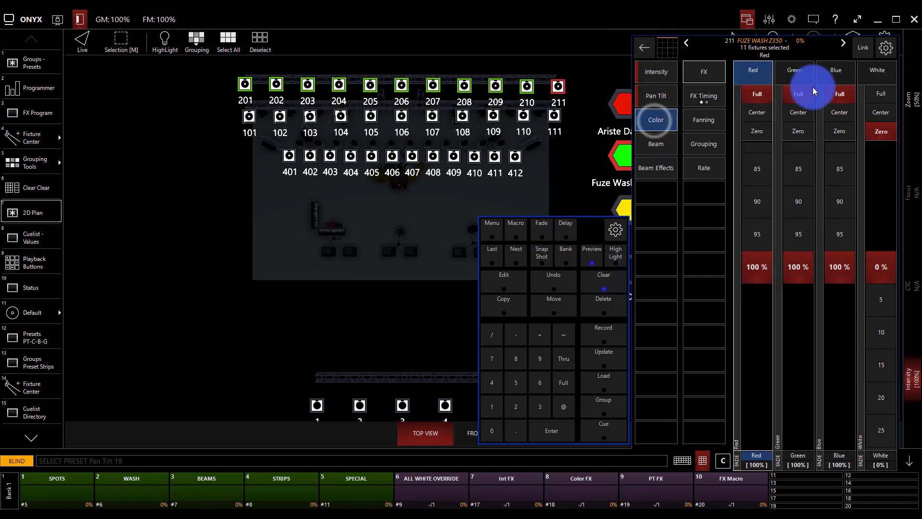
{"action": "left_click", "coordinate": [840, 132]}
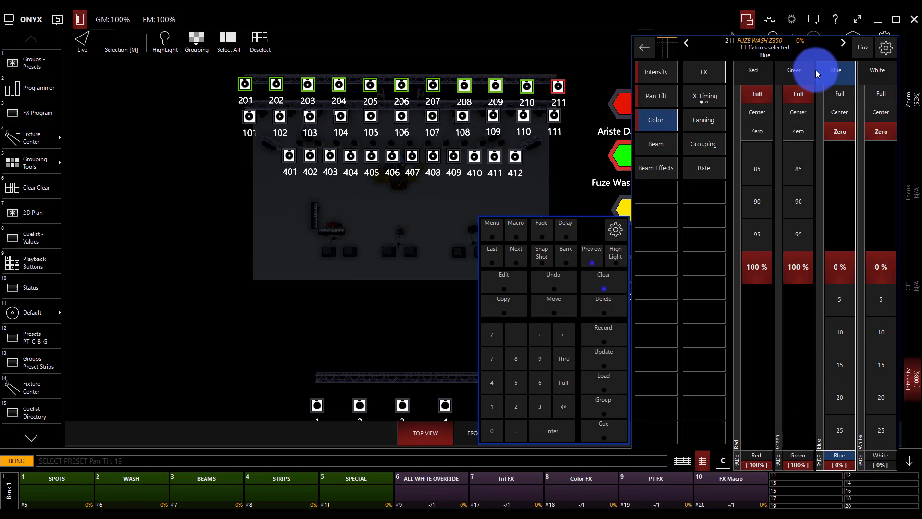
{"action": "left_click", "coordinate": [653, 71]}
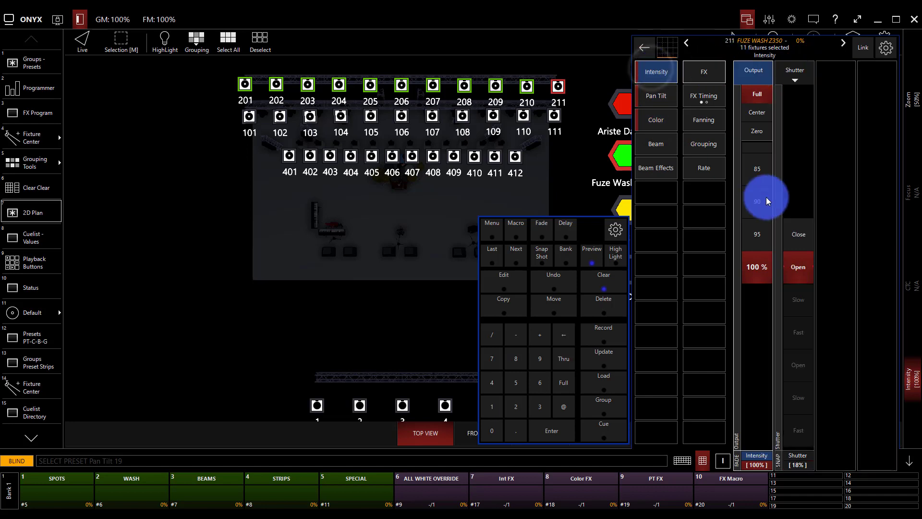
- Set the Live Time speed to 1.00 s and toggle Preview off and on to test the fade
{"action": "left_click", "coordinate": [718, 171]}
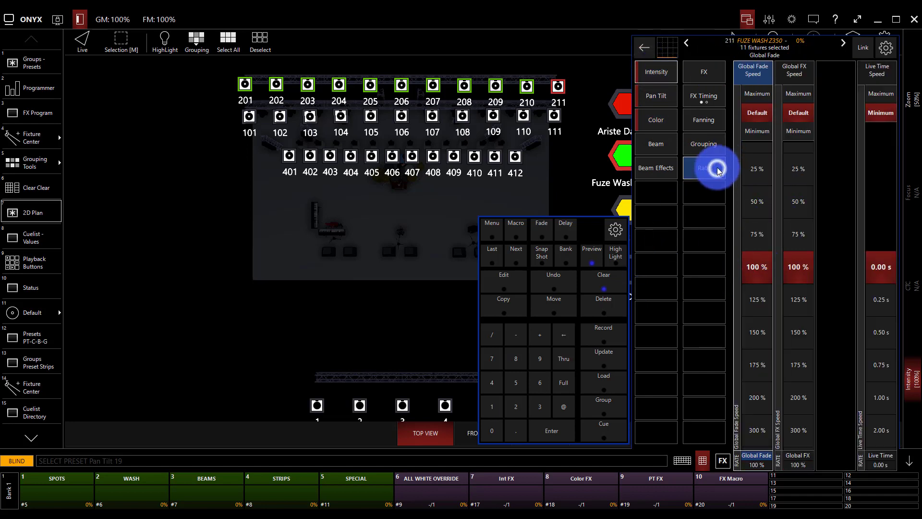
{"action": "left_click", "coordinate": [867, 81]}
{"action": "left_click", "coordinate": [886, 291]}
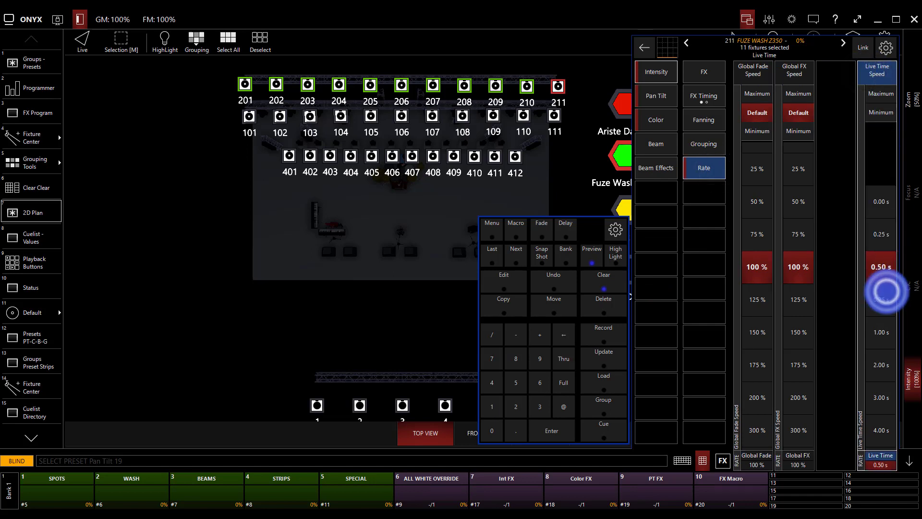
{"action": "left_click", "coordinate": [888, 294]}
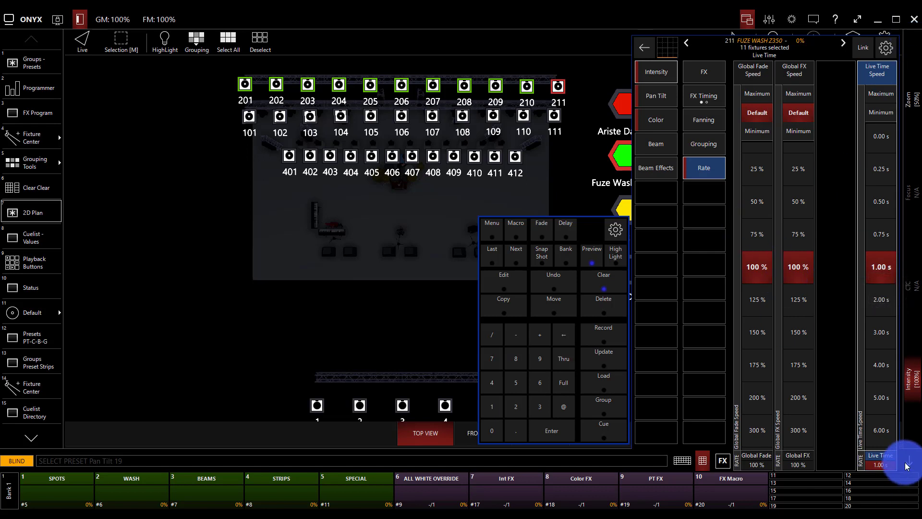
{"action": "left_click", "coordinate": [591, 254]}
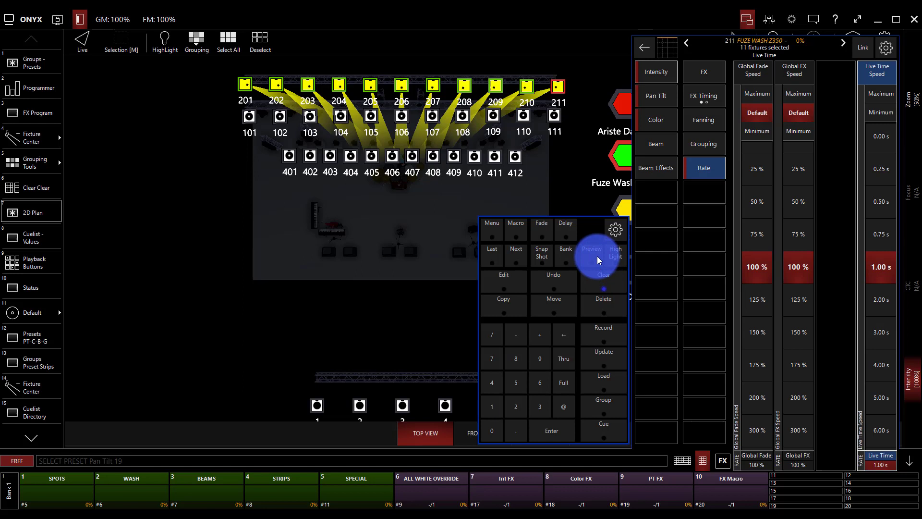
{"action": "left_click", "coordinate": [597, 259]}
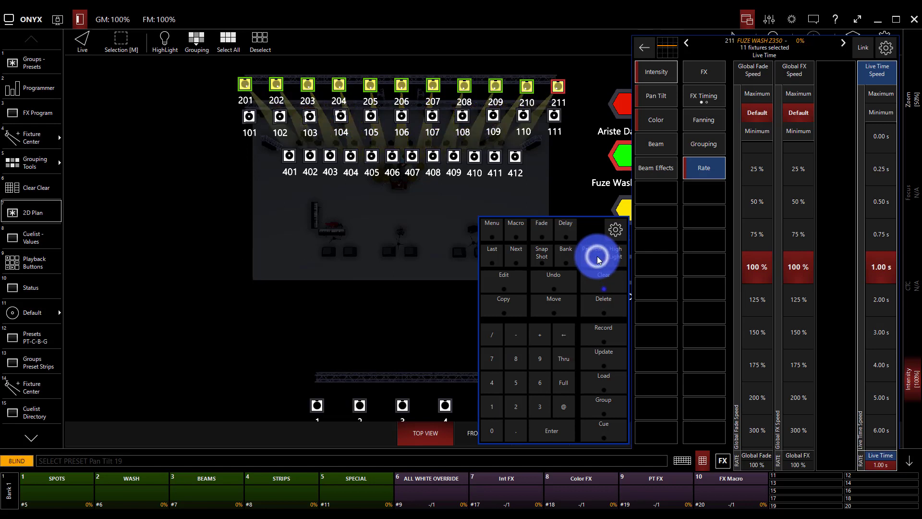
- Clear the programmer and leave Preview mode, collapsing the expanded parameter display
{"action": "left_click", "coordinate": [604, 284]}
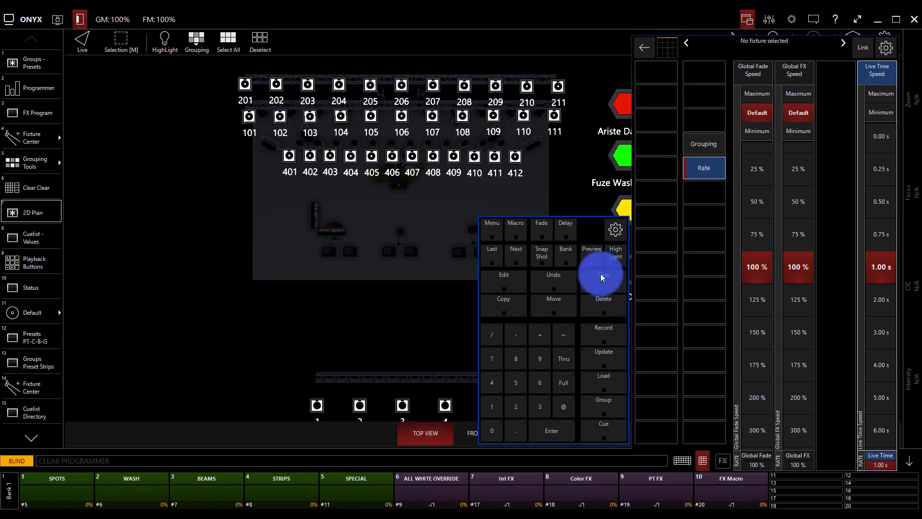
{"action": "left_click", "coordinate": [593, 256]}
{"action": "left_click", "coordinate": [710, 462]}
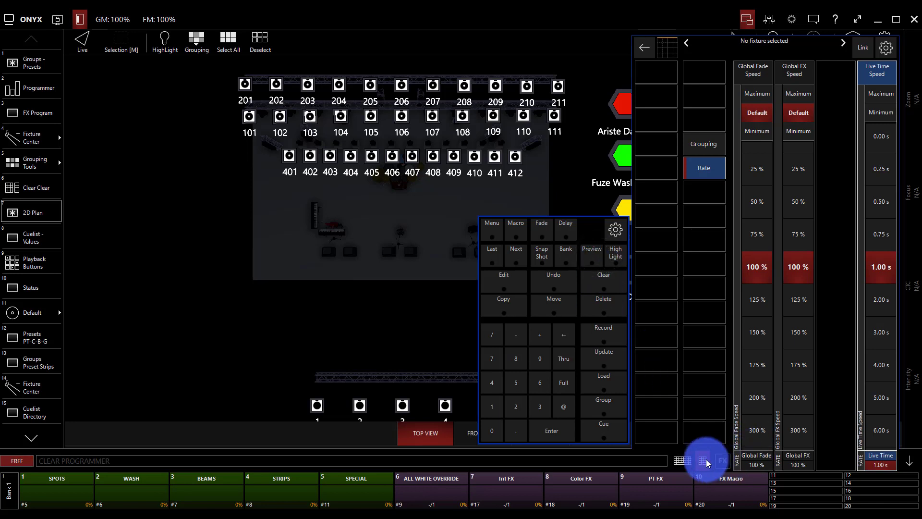
{"action": "left_click", "coordinate": [908, 462]}
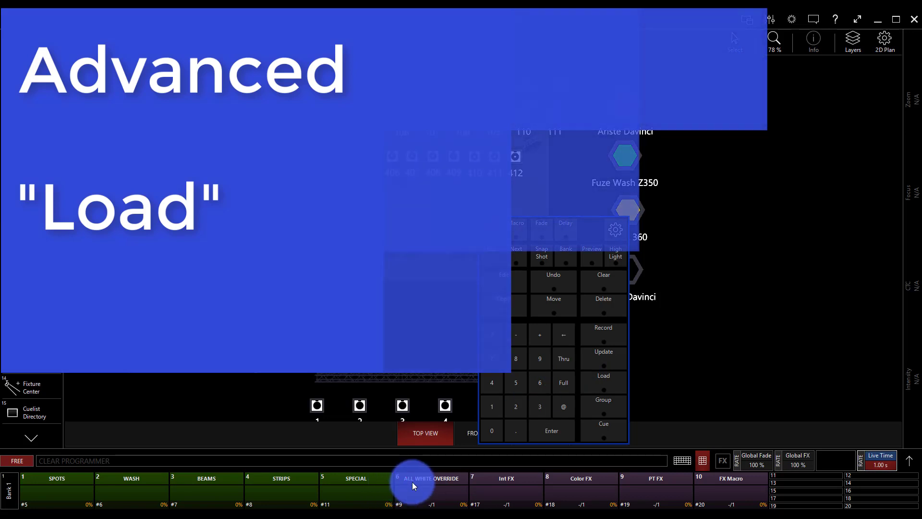
- Raise the SPOTS playback to about 95%, STRIPS to about 97%, and BEAMS, WASH and SPECIAL to 100%
{"action": "left_click", "coordinate": [60, 497]}
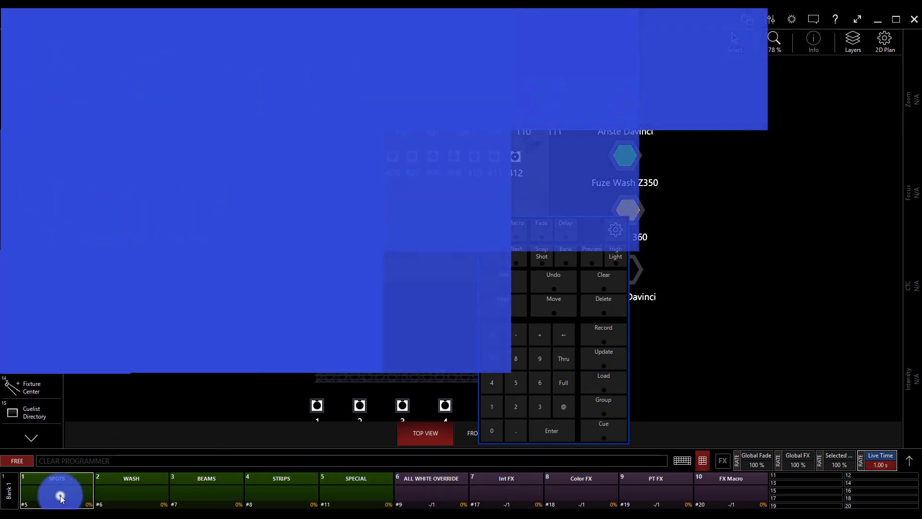
{"action": "left_click_drag", "start_coordinate": [37, 442], "coordinate": [24, 339]}
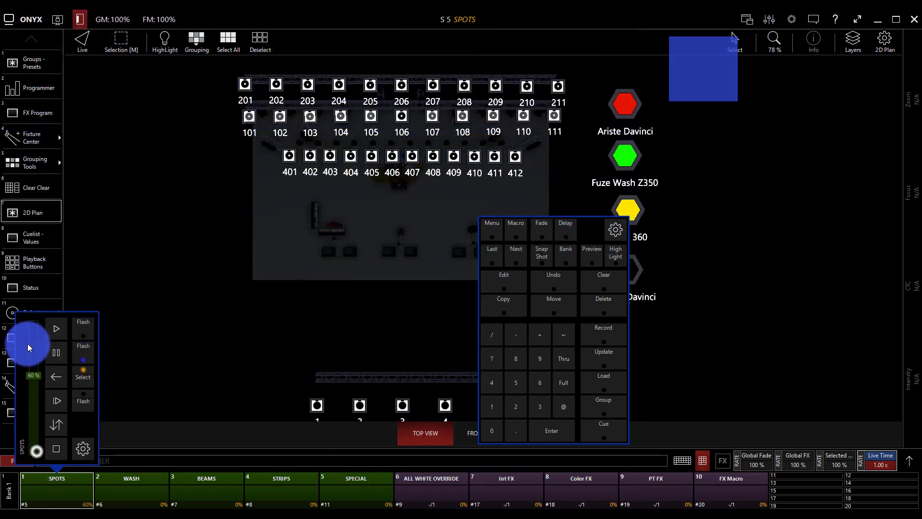
{"action": "left_click", "coordinate": [205, 501]}
{"action": "left_click_drag", "start_coordinate": [182, 454], "coordinate": [187, 283]}
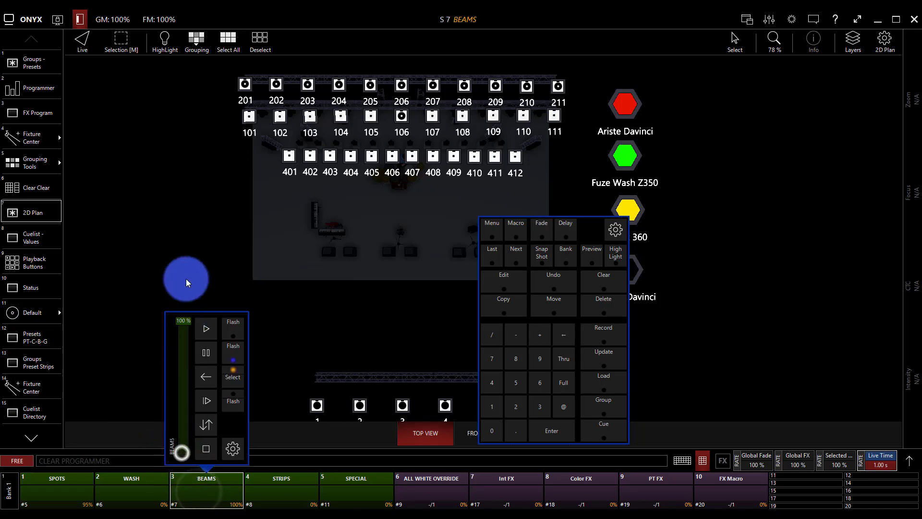
{"action": "left_click", "coordinate": [159, 480]}
{"action": "left_click_drag", "start_coordinate": [123, 448], "coordinate": [107, 270]}
{"action": "left_click", "coordinate": [325, 486]}
{"action": "left_click_drag", "start_coordinate": [319, 459], "coordinate": [298, 305]}
{"action": "left_click", "coordinate": [287, 492]}
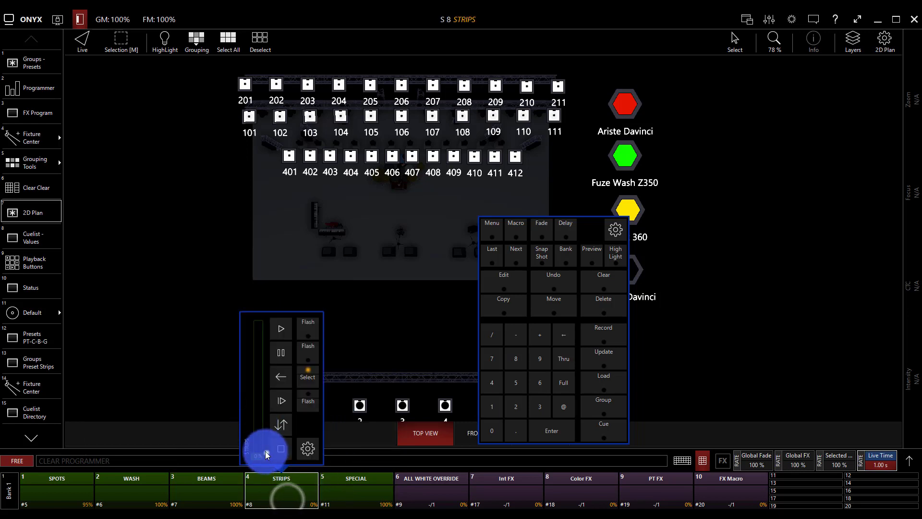
{"action": "left_click_drag", "start_coordinate": [267, 454], "coordinate": [240, 275]}
{"action": "left_click", "coordinate": [501, 489]}
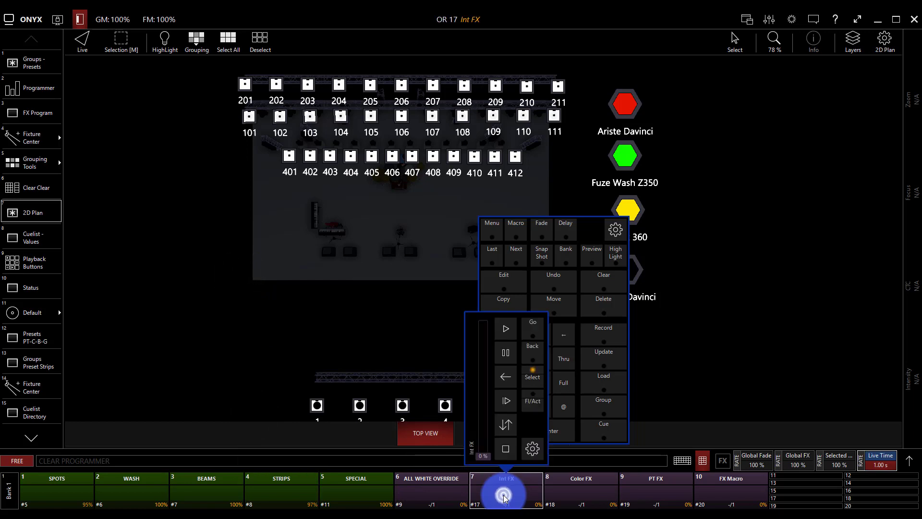
{"action": "left_click", "coordinate": [503, 495]}
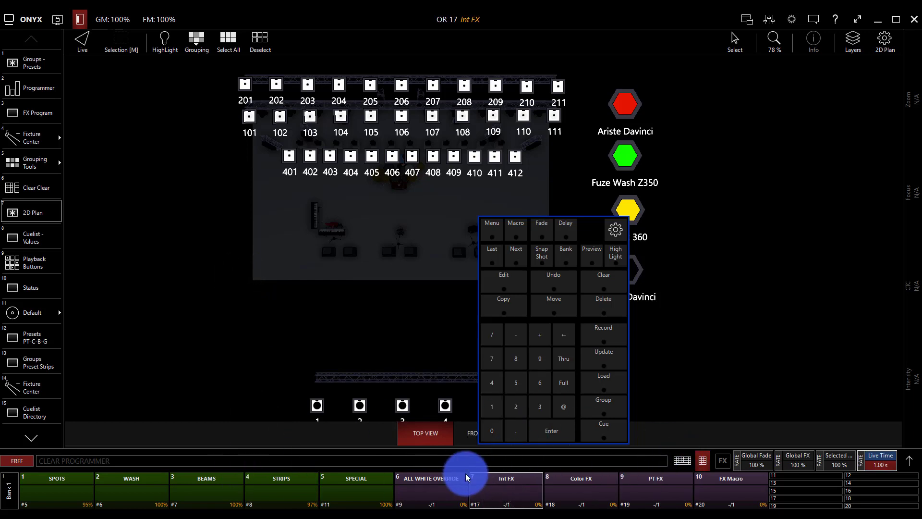
{"action": "left_click", "coordinate": [719, 478]}
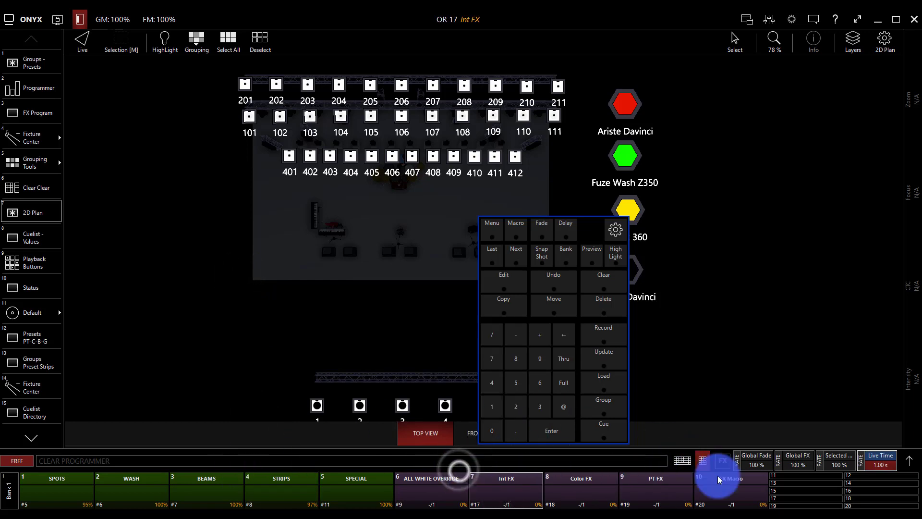
- Switch the main playbacks to Bank 2
{"action": "left_click", "coordinate": [10, 490]}
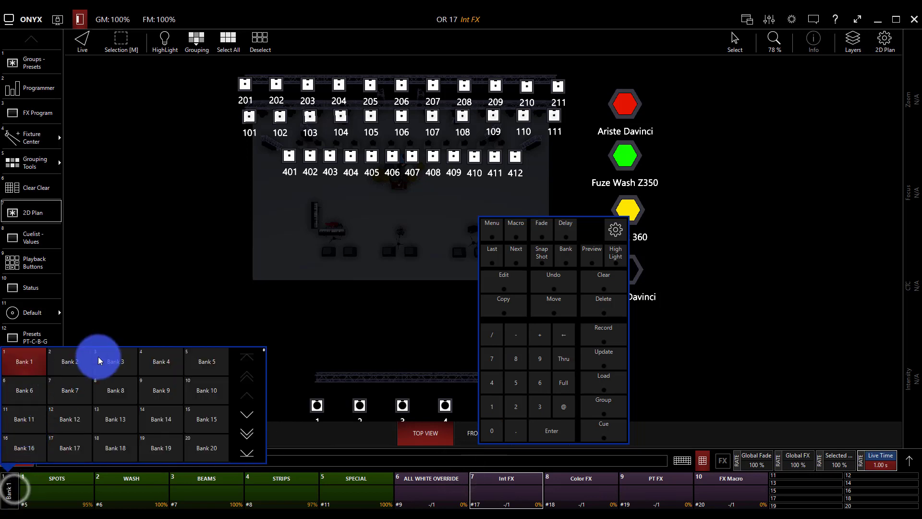
{"action": "left_click", "coordinate": [9, 485]}
{"action": "left_click", "coordinate": [9, 485]}
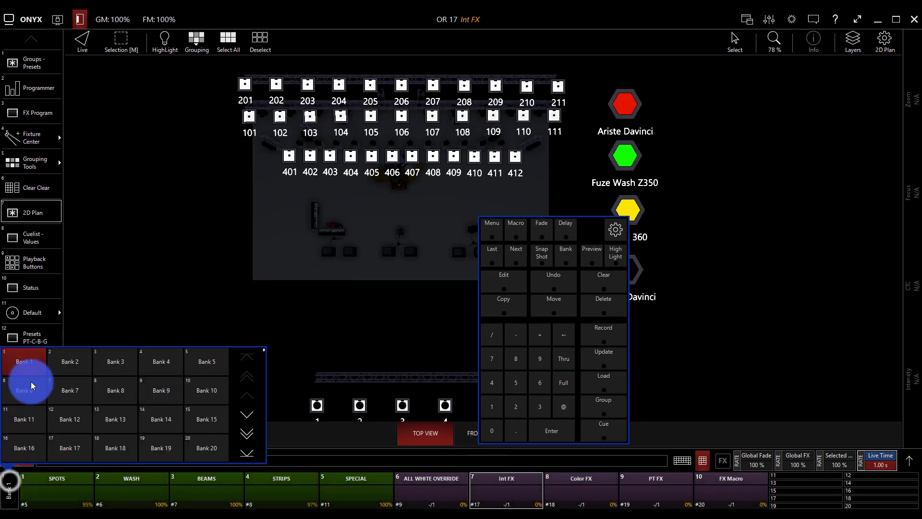
{"action": "left_click", "coordinate": [60, 363]}
{"action": "left_click", "coordinate": [39, 485]}
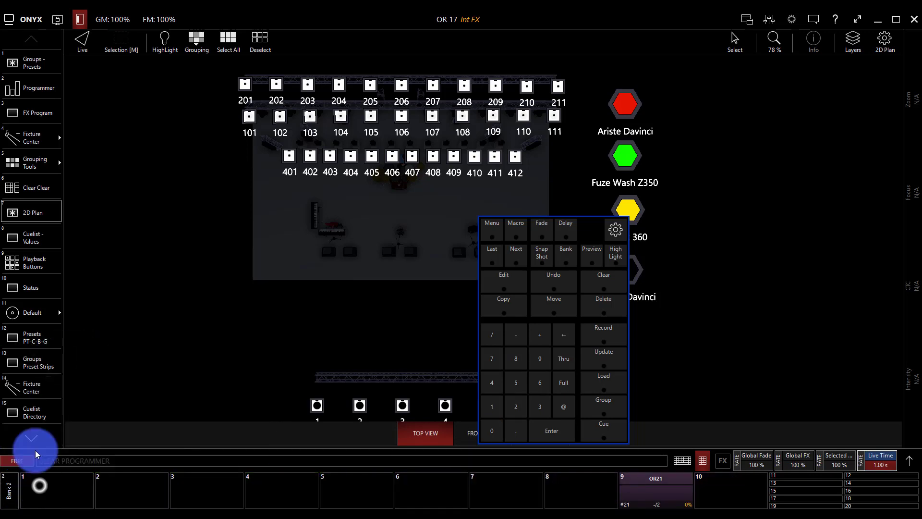
- Apply the UP FANED PAN position and MAGENTA MIX color presets to the Fuze Wash Z350 group
{"action": "left_click", "coordinate": [36, 66]}
{"action": "left_click", "coordinate": [136, 76]}
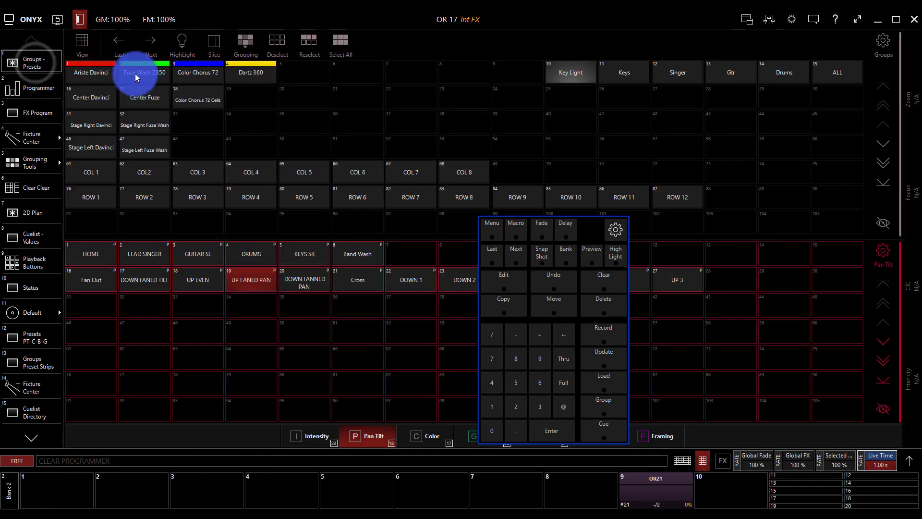
{"action": "left_click", "coordinate": [271, 275]}
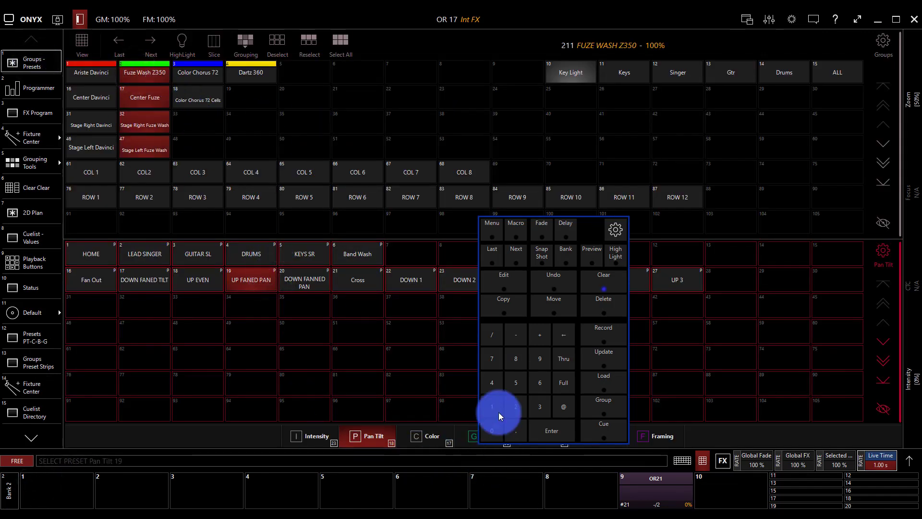
{"action": "left_click", "coordinate": [427, 435]}
{"action": "left_click", "coordinate": [204, 256]}
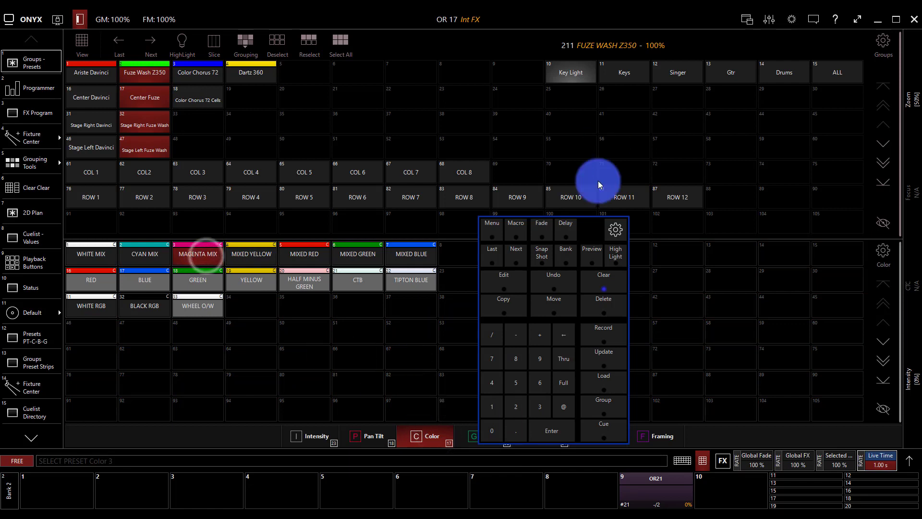
- Apply MIXED GREEN to the Ariste Davinci group and MIXED BLUE to the Dartz 360 and Color Chorus 72 groups
{"action": "left_click", "coordinate": [590, 226]}
{"action": "left_click", "coordinate": [91, 72]}
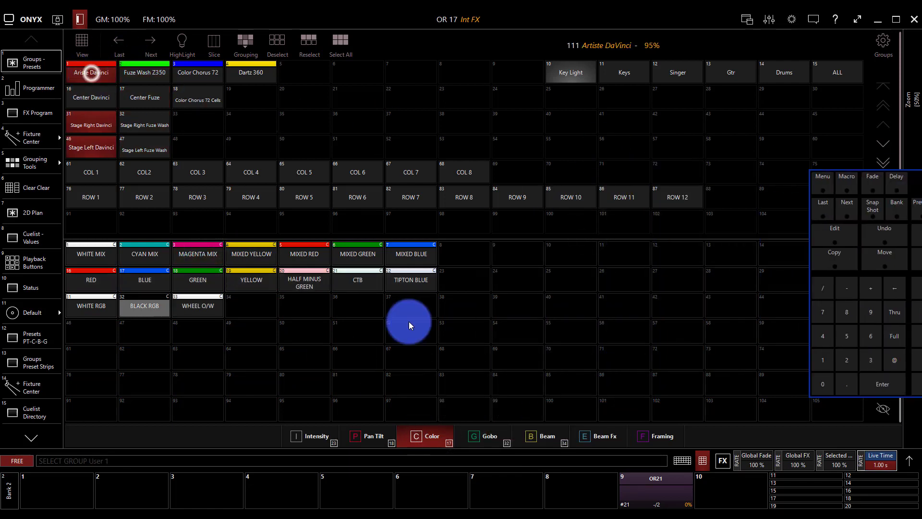
{"action": "left_click", "coordinate": [357, 254]}
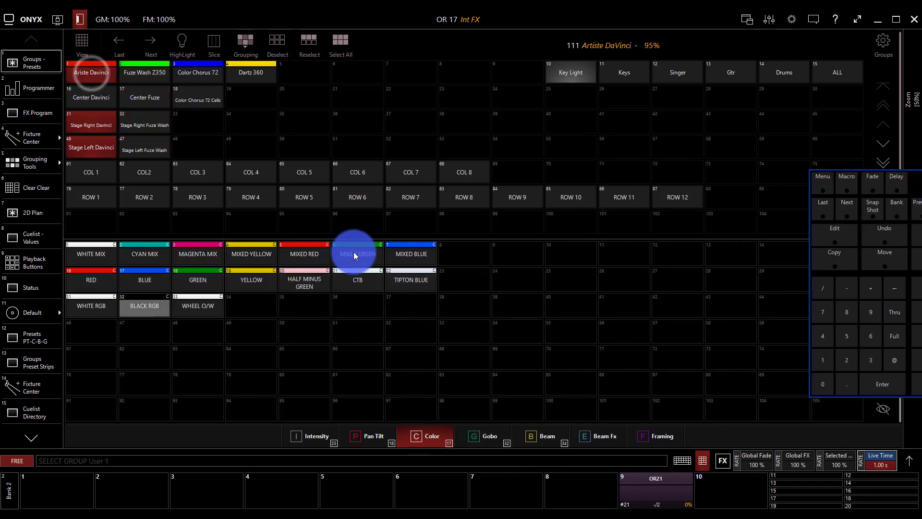
{"action": "left_click", "coordinate": [227, 63]}
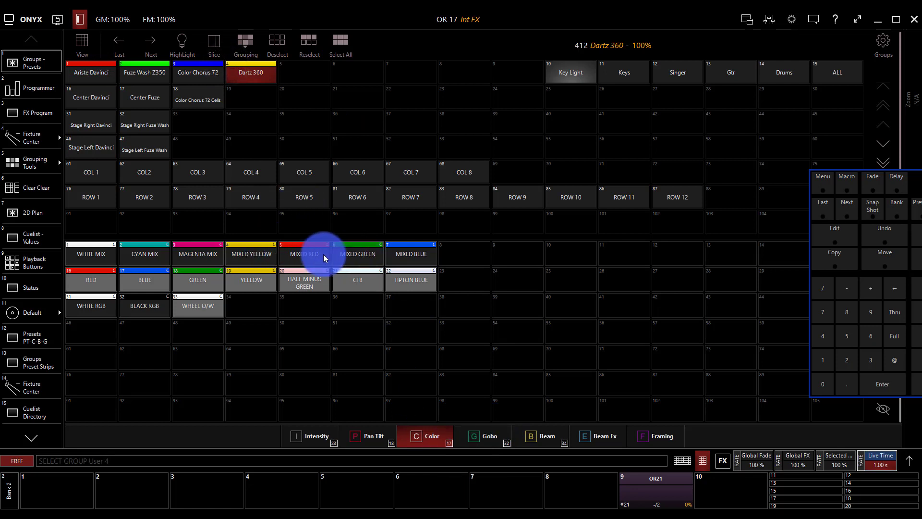
{"action": "left_click", "coordinate": [412, 255]}
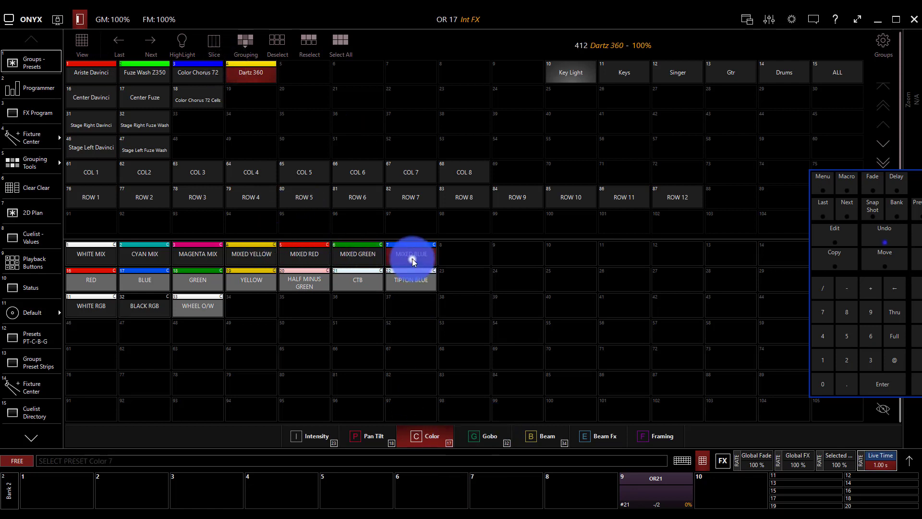
{"action": "left_click", "coordinate": [186, 61]}
{"action": "left_click", "coordinate": [290, 256]}
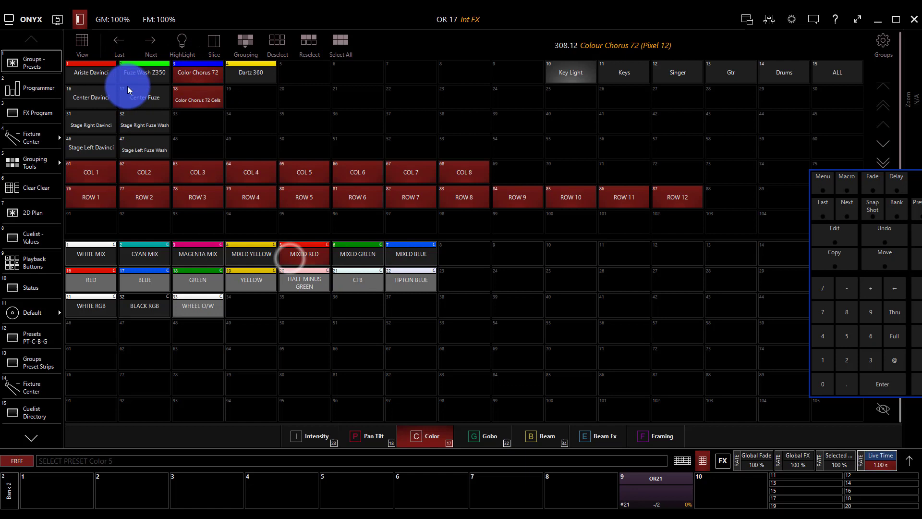
- Apply the GOBO 1.1 gobo and GOBO 1 NARROW beam presets to the Fuze Wash Z350 and Ariste Davinci groups
{"action": "left_click", "coordinate": [140, 68]}
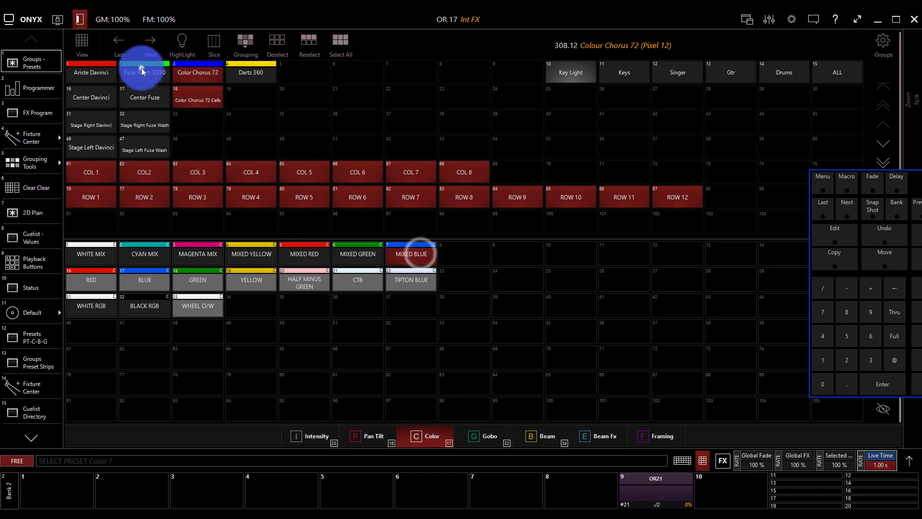
{"action": "left_click", "coordinate": [98, 68]}
{"action": "left_click", "coordinate": [494, 431]}
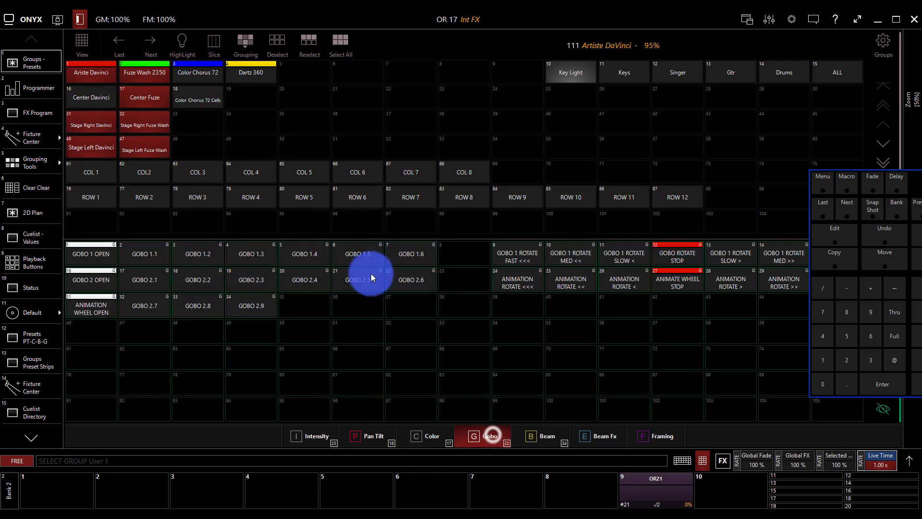
{"action": "left_click", "coordinate": [156, 253]}
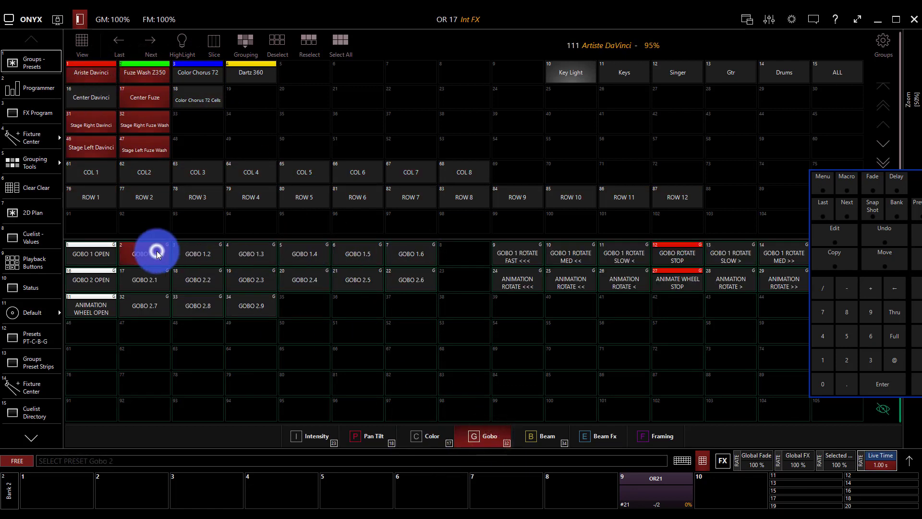
{"action": "left_click", "coordinate": [544, 435]}
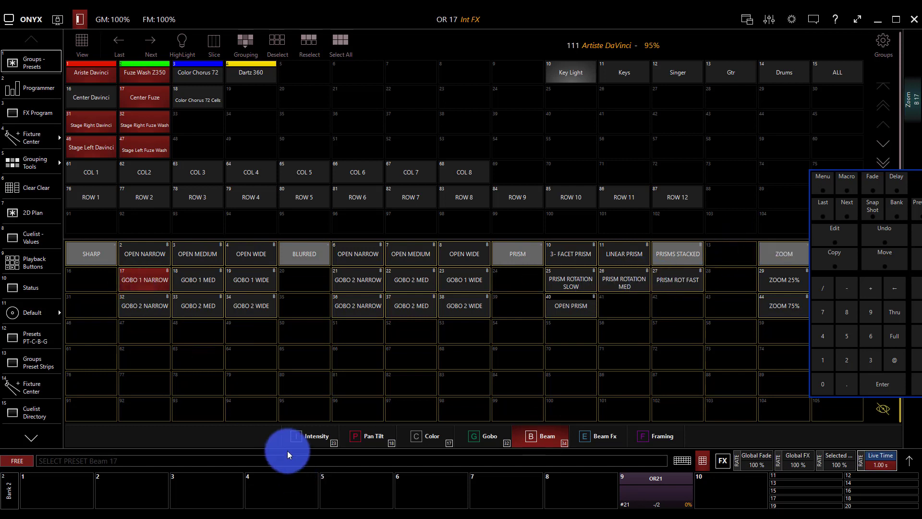
- Record the look on the first Bank 2 playback as a cuelist named "load cue" and clear the programmer
{"action": "left_click", "coordinate": [37, 208]}
{"action": "left_click_drag", "start_coordinate": [887, 211], "coordinate": [765, 140]}
{"action": "left_click", "coordinate": [789, 249]}
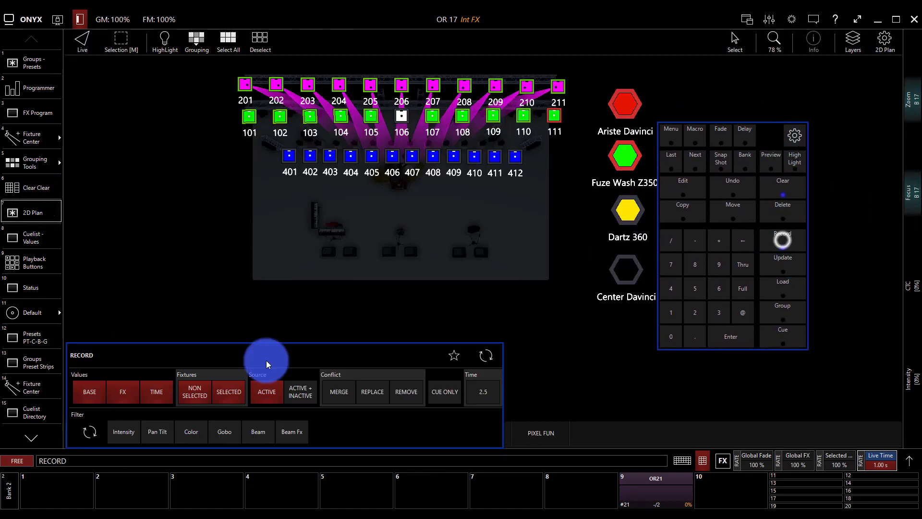
{"action": "left_click", "coordinate": [48, 495]}
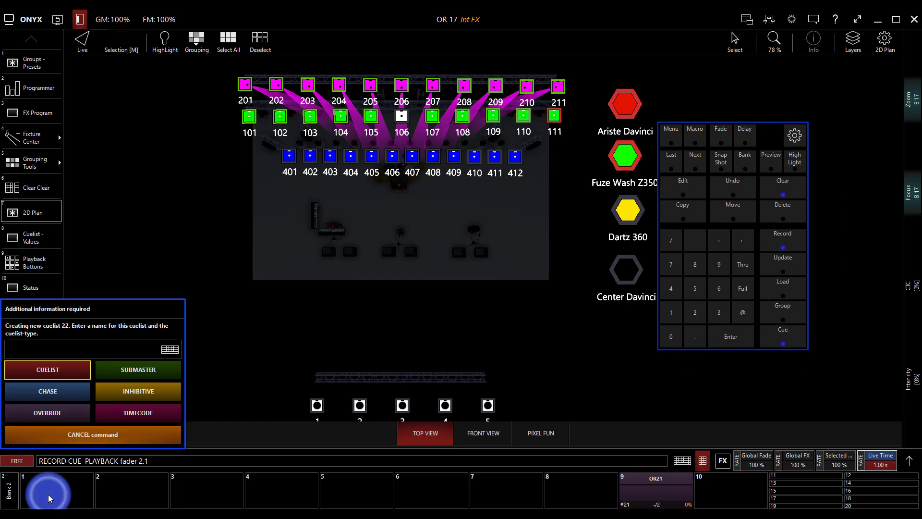
{"action": "type", "text": "load cue"}
{"action": "key", "text": "Return"}
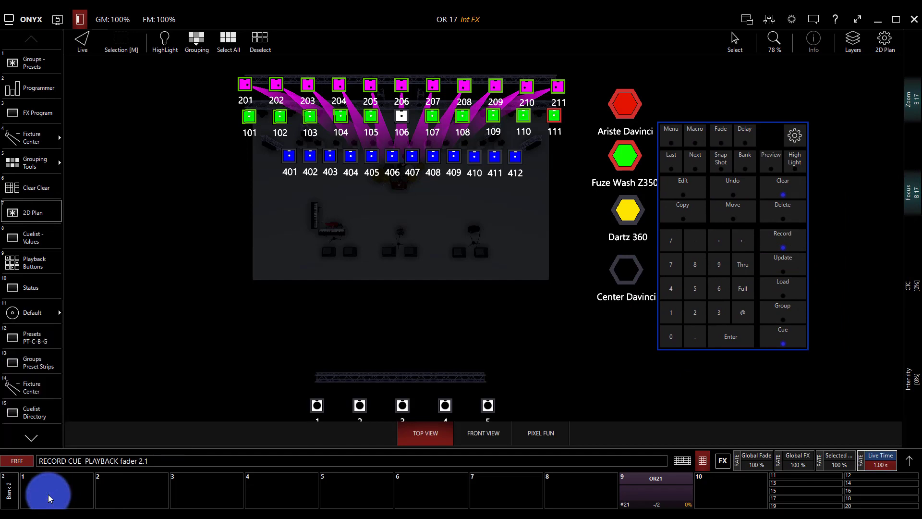
{"action": "left_click", "coordinate": [770, 196]}
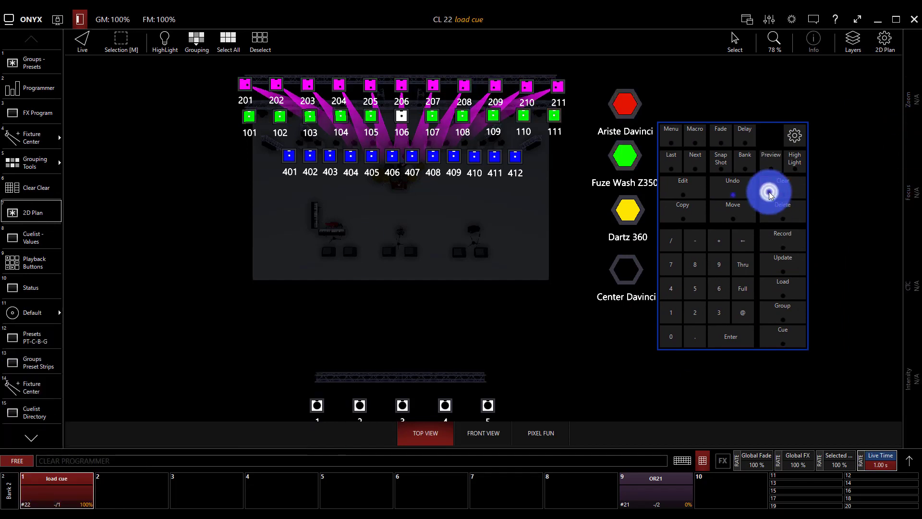
- Run Cue 1 of the load cue cuelist from its playback controls
{"action": "left_click", "coordinate": [35, 488]}
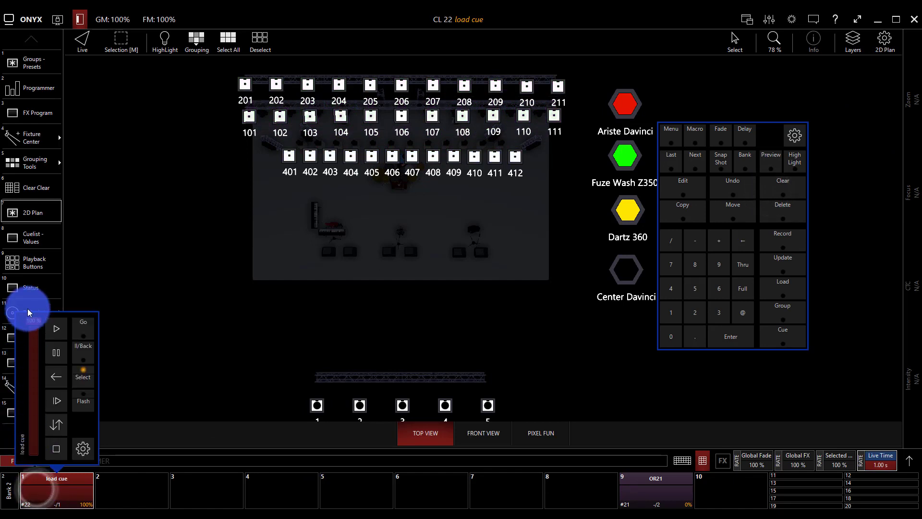
{"action": "left_click", "coordinate": [55, 330]}
{"action": "left_click", "coordinate": [66, 503]}
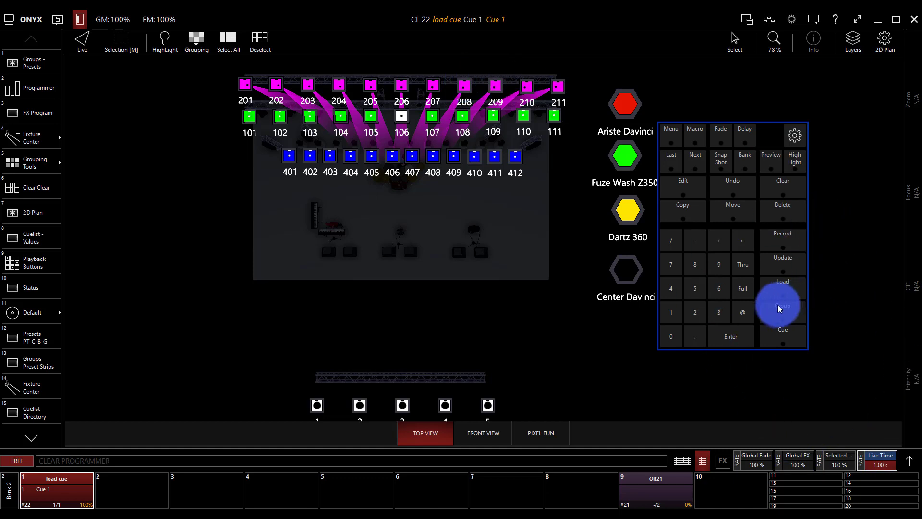
- Load the active values of the selected fixtures into the programmer and display them in the Programmer view
{"action": "left_click", "coordinate": [783, 283]}
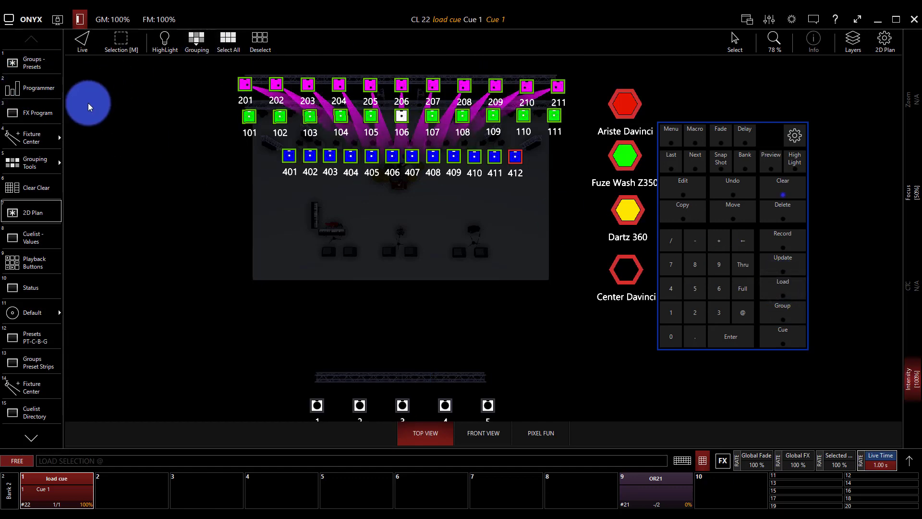
{"action": "left_click", "coordinate": [50, 103]}
{"action": "left_click", "coordinate": [44, 90]}
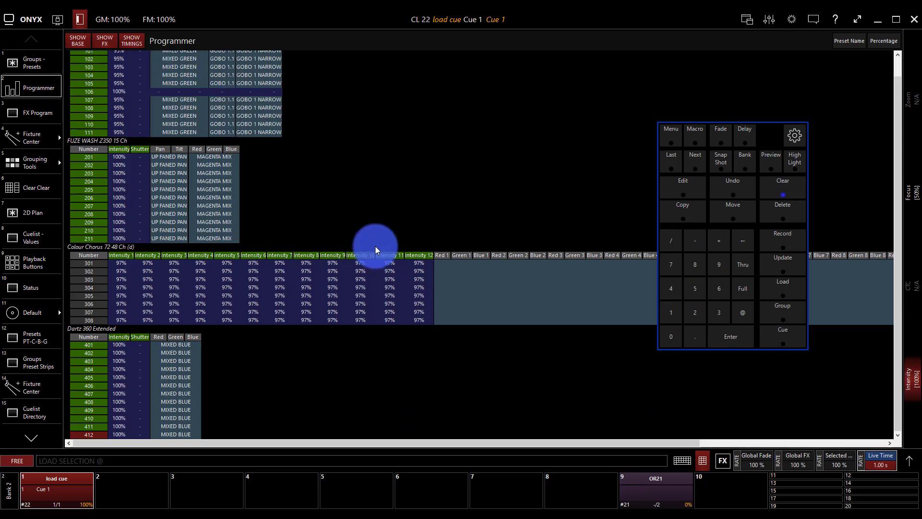
- Expand the parameter display and knock the selected fixtures' intensity values out of the programmer
{"action": "left_click", "coordinate": [905, 462]}
{"action": "left_click", "coordinate": [653, 73]}
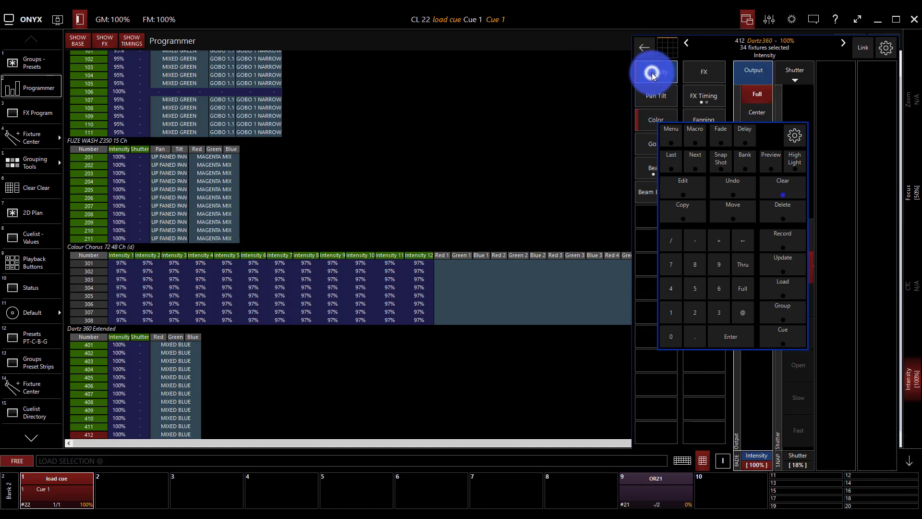
{"action": "left_click_drag", "start_coordinate": [762, 136], "coordinate": [584, 97]}
{"action": "left_click", "coordinate": [664, 52]}
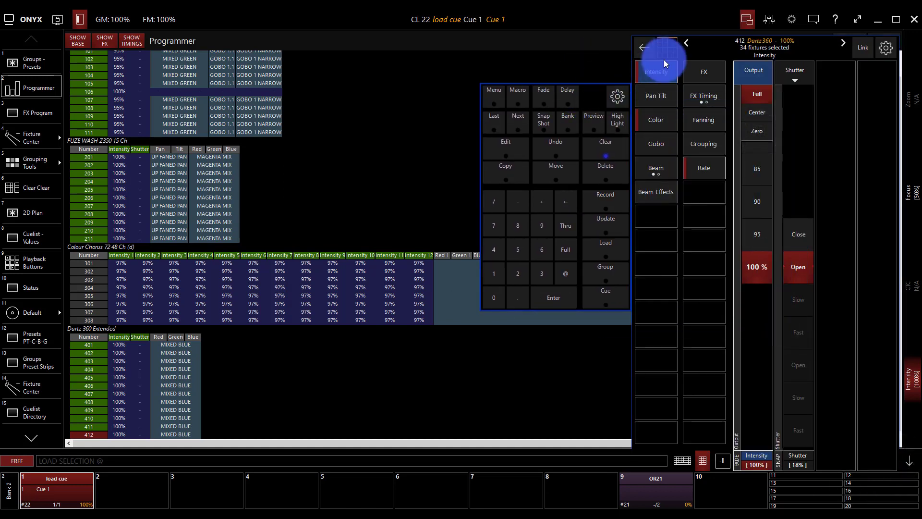
{"action": "left_click", "coordinate": [664, 95]}
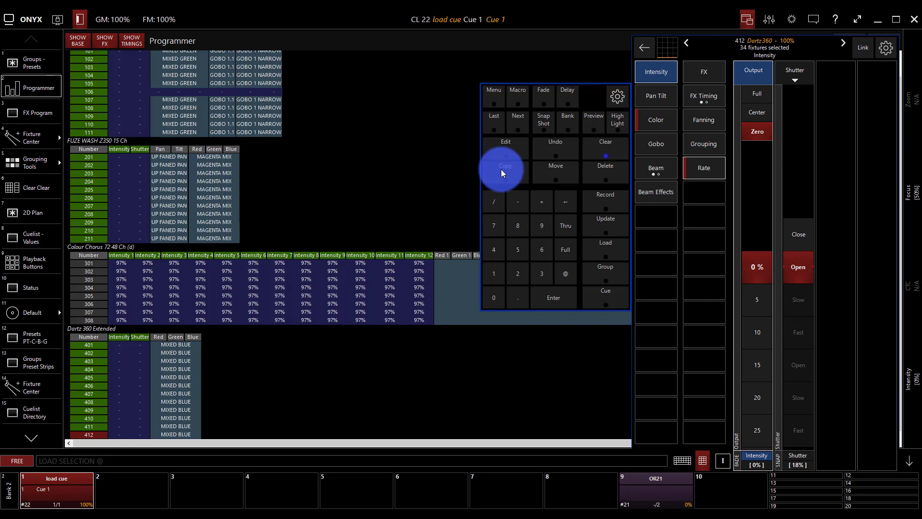
- Clear the programmer and try a conditional load of the Ariste Davinci group with the MAGENTA MIX preset
{"action": "left_click", "coordinate": [597, 154]}
{"action": "left_click", "coordinate": [597, 155]}
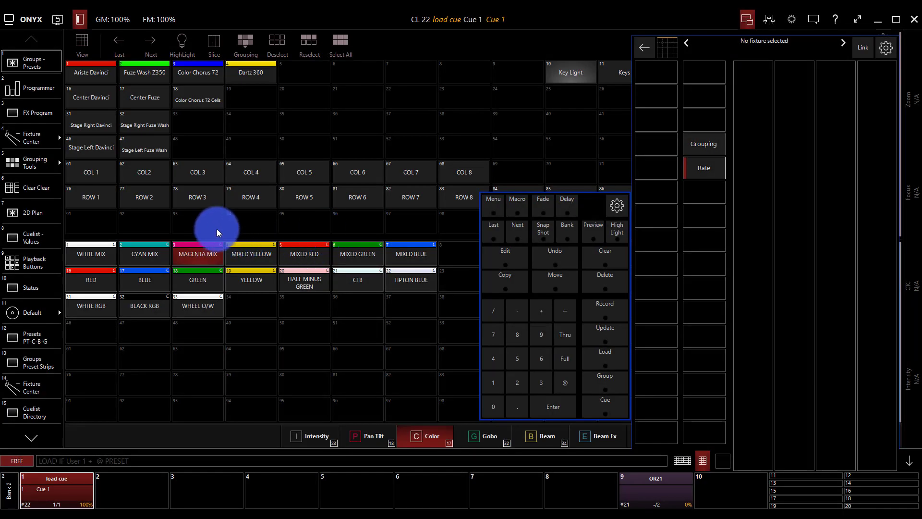
{"action": "left_click", "coordinate": [216, 229]}
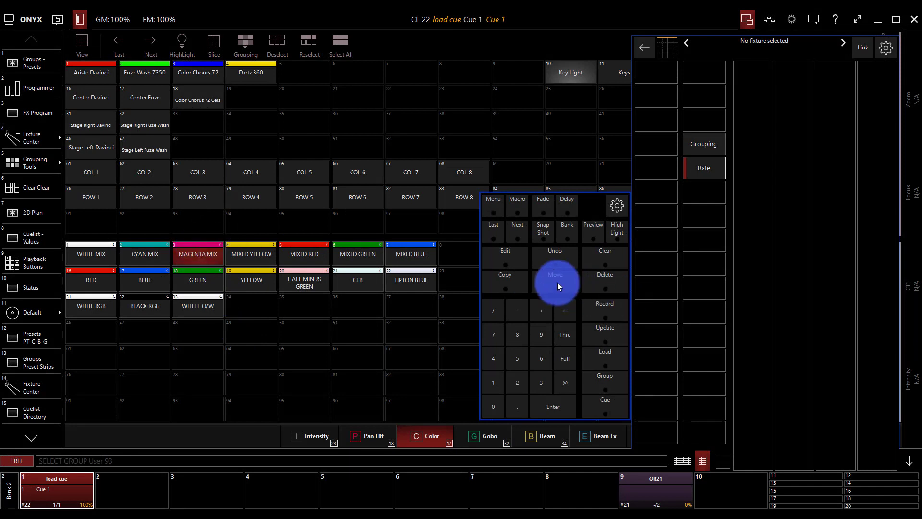
- Run a conditional load of the Fuze Wash Z350 group with the MAGENTA MIX preset and check the Programmer view
{"action": "left_click", "coordinate": [612, 361]}
{"action": "left_click_drag", "start_coordinate": [195, 224], "coordinate": [194, 255]}
{"action": "left_click", "coordinate": [20, 90]}
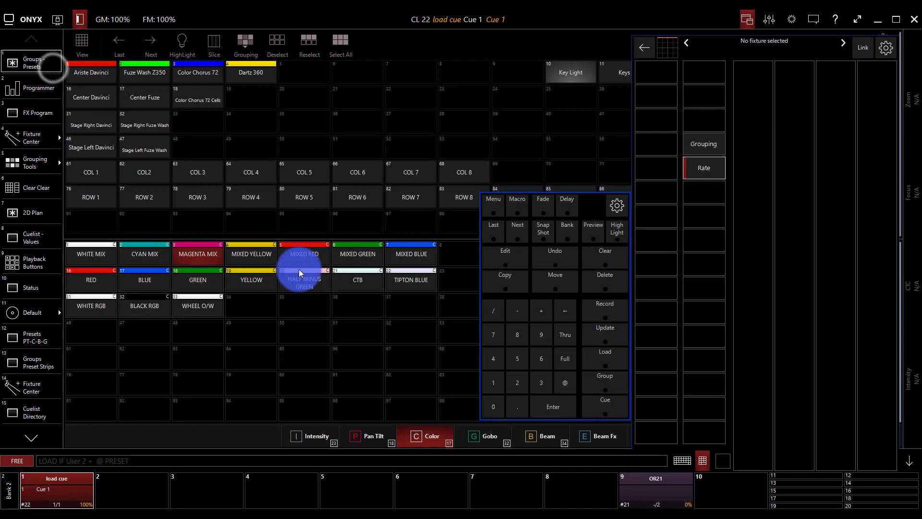
{"action": "left_click_drag", "start_coordinate": [299, 268], "coordinate": [212, 243]}
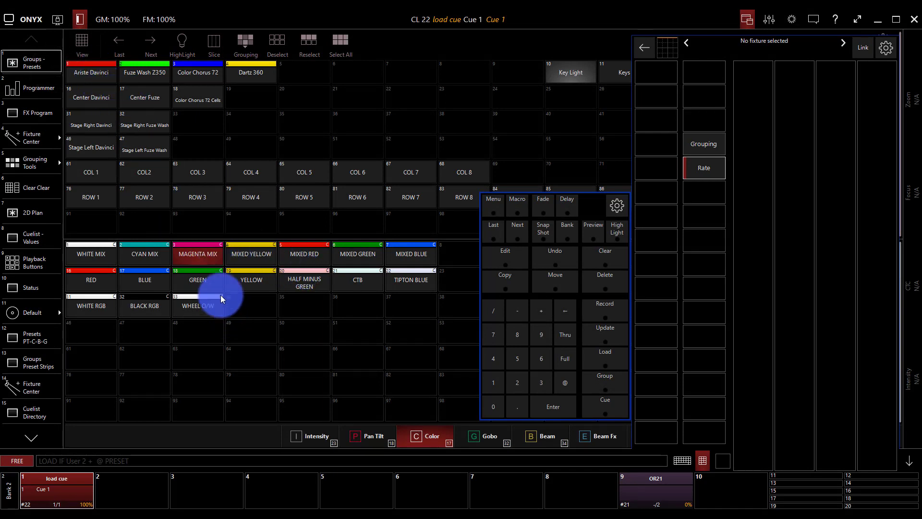
{"action": "left_click_drag", "start_coordinate": [98, 255], "coordinate": [129, 263]}
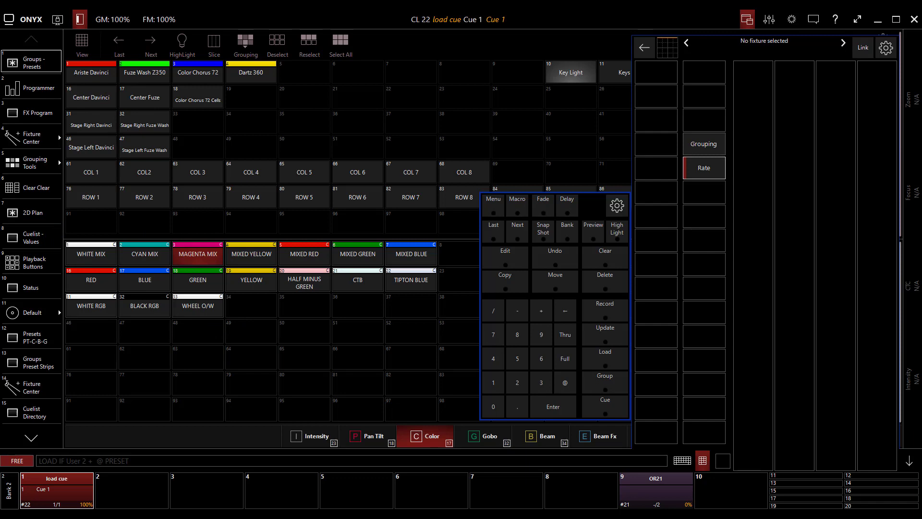
{"action": "left_click", "coordinate": [426, 320]}
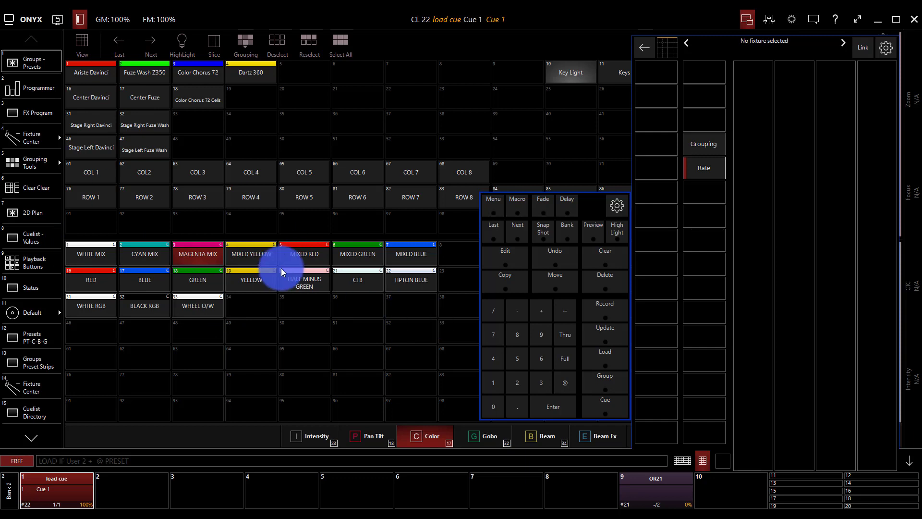
{"action": "left_click", "coordinate": [222, 227]}
{"action": "left_click", "coordinate": [600, 258]}
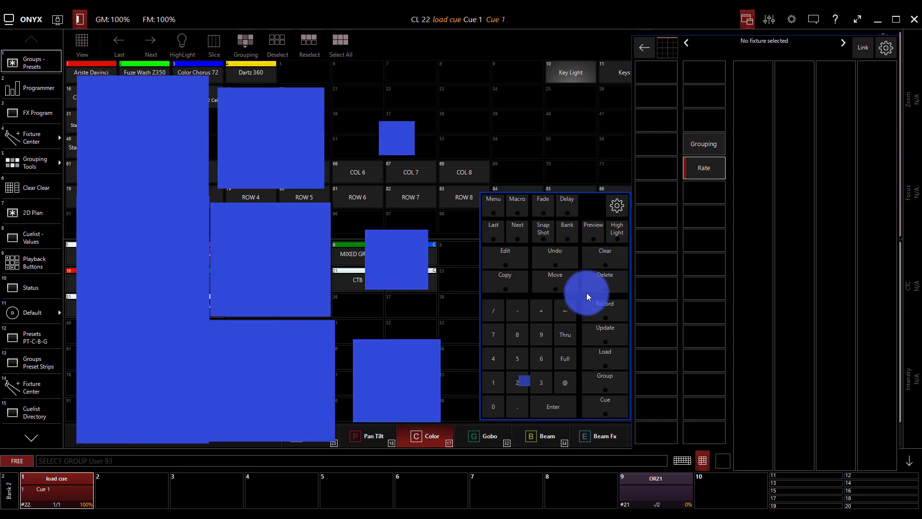
- Switch the main playbacks to Bank 1
{"action": "left_click", "coordinate": [9, 490]}
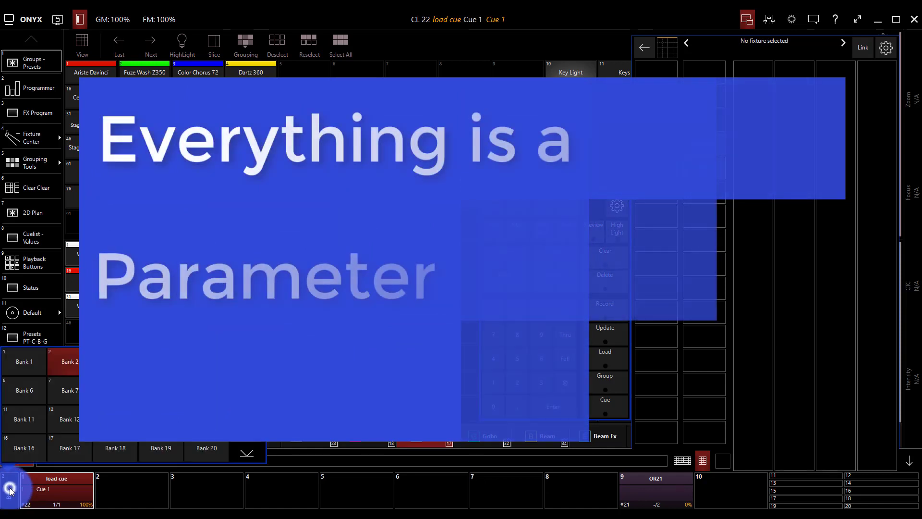
{"action": "left_click", "coordinate": [25, 363]}
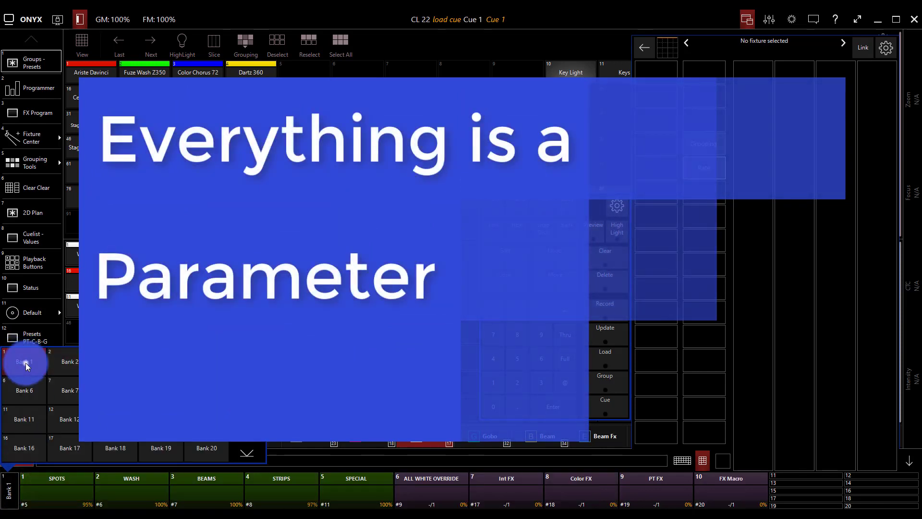
{"action": "left_click", "coordinate": [79, 473]}
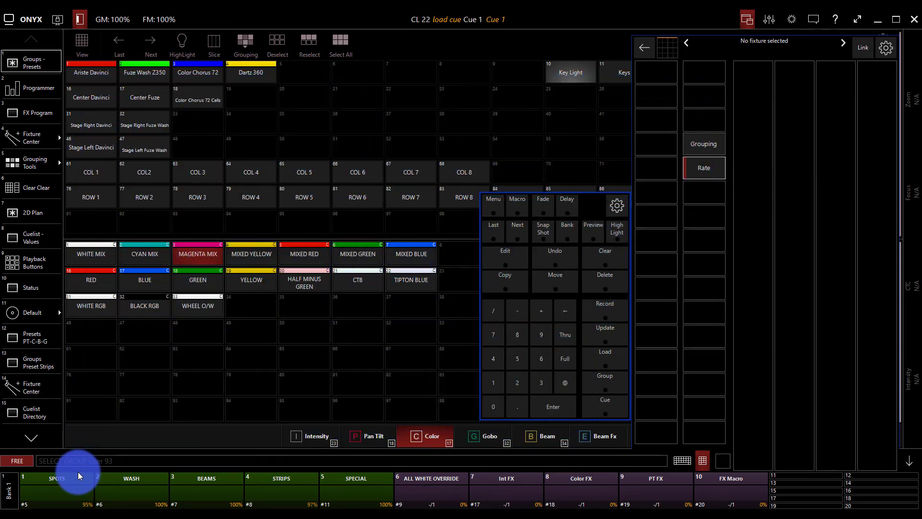
- Select the Ariste Davinci group, look through its parameter categories, set its intensity to Full, and show the Programmer view
{"action": "left_click", "coordinate": [707, 463]}
{"action": "left_click", "coordinate": [92, 72]}
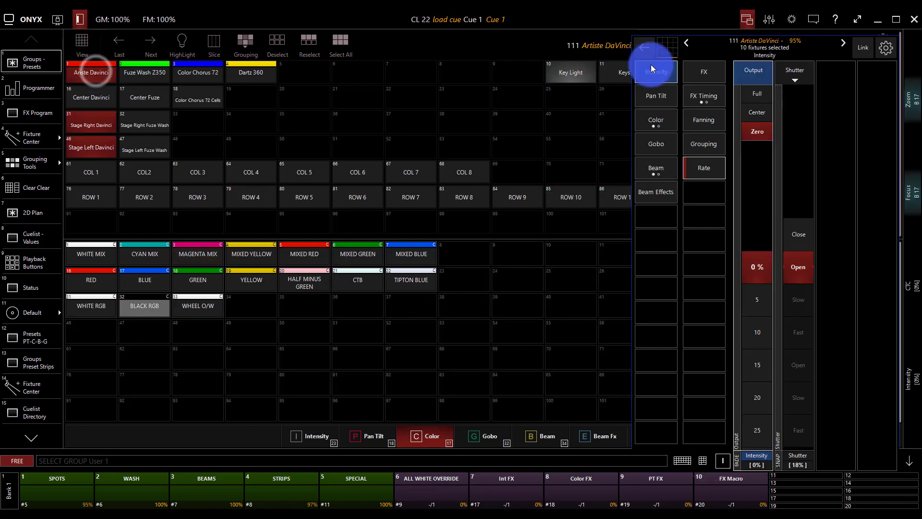
{"action": "left_click", "coordinate": [658, 128]}
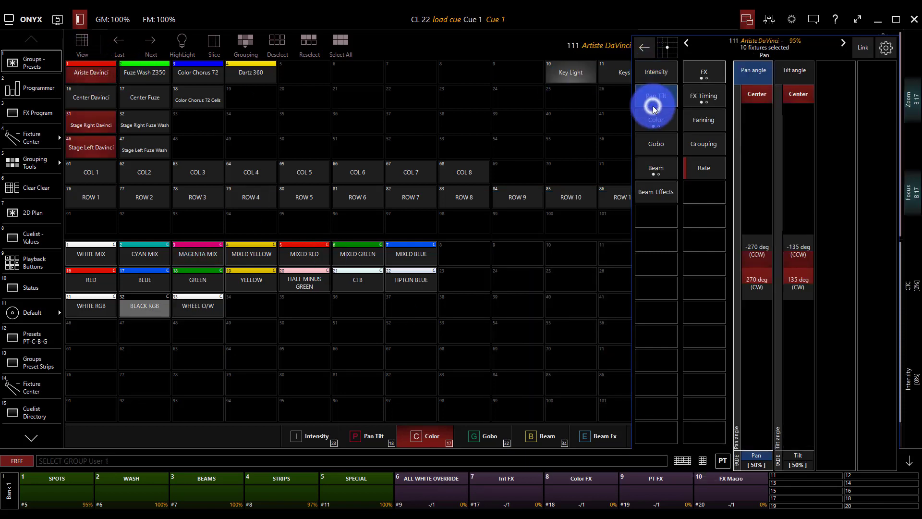
{"action": "left_click", "coordinate": [663, 147]}
{"action": "left_click", "coordinate": [669, 198]}
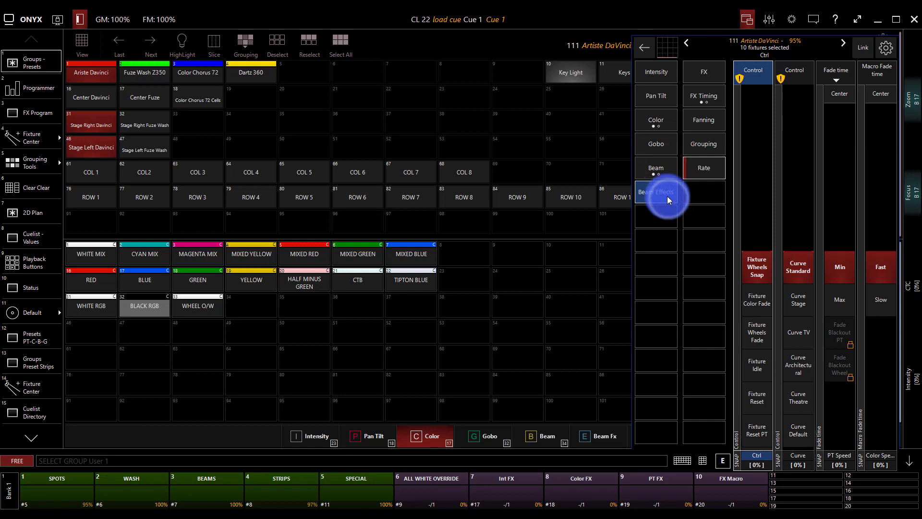
{"action": "left_click", "coordinate": [653, 73]}
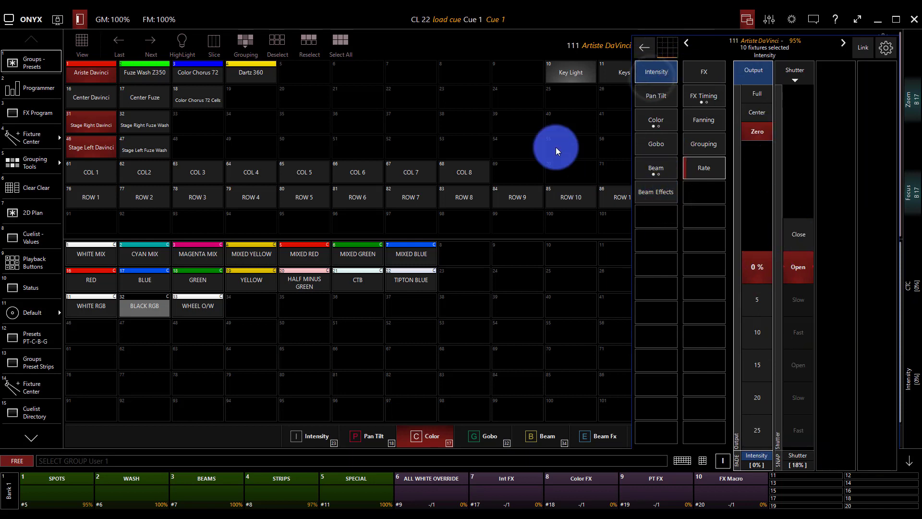
{"action": "left_click", "coordinate": [745, 93]}
{"action": "left_click", "coordinate": [36, 88]}
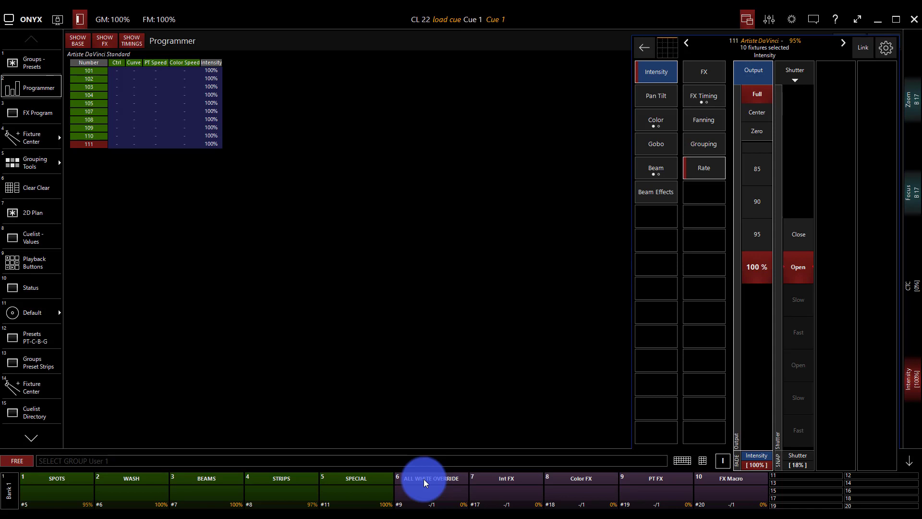
- Add an intensity effect to the selected fixtures with both swing and speed at Maximum
{"action": "left_click", "coordinate": [703, 70]}
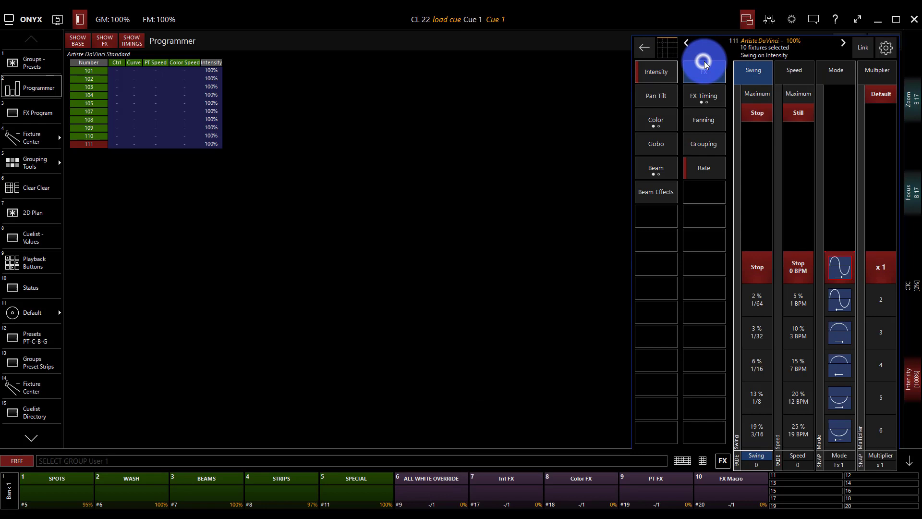
{"action": "left_click", "coordinate": [757, 93]}
{"action": "left_click", "coordinate": [793, 108]}
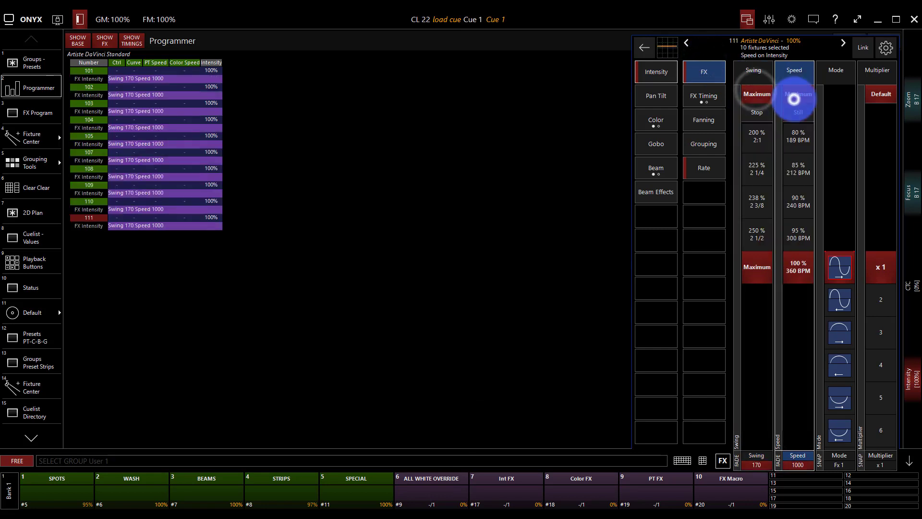
- Inspect the general options of the ALL WHITE OVERRIDE cuelist and close them
{"action": "right_click", "coordinate": [436, 504]}
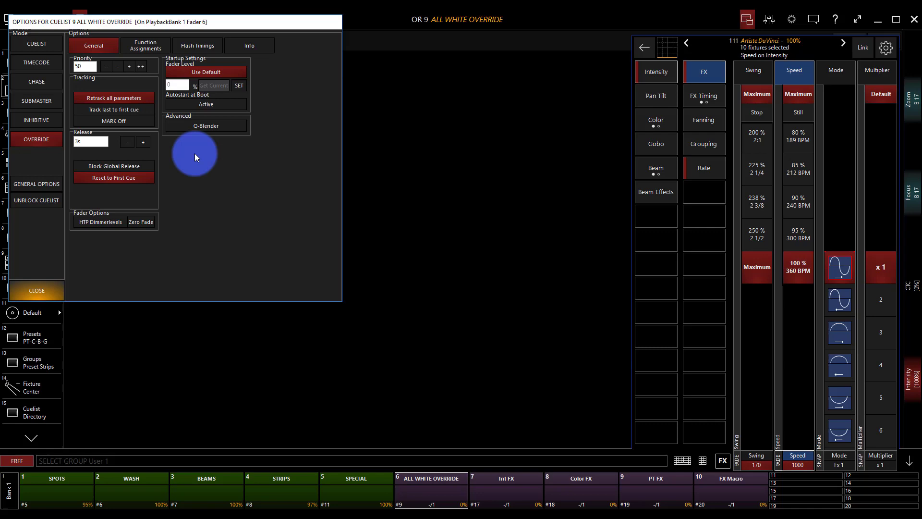
{"action": "left_click", "coordinate": [54, 292]}
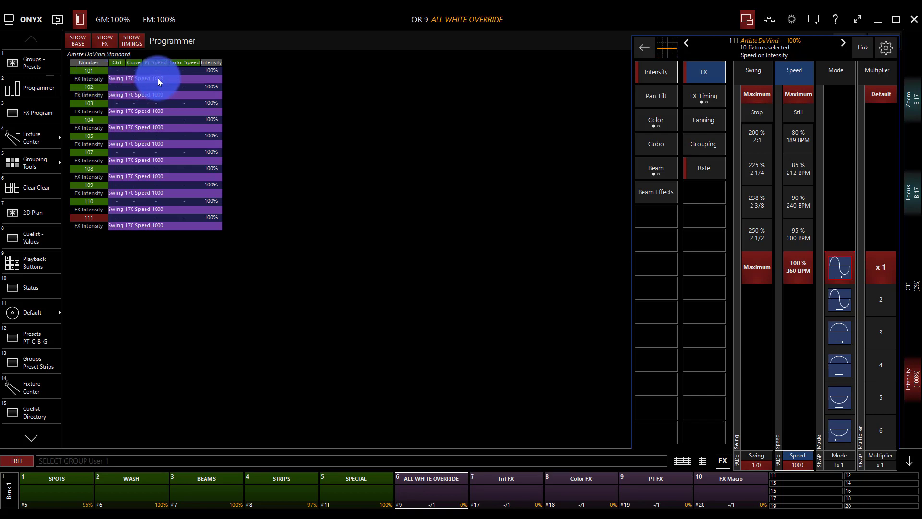
{"action": "left_click", "coordinate": [811, 443]}
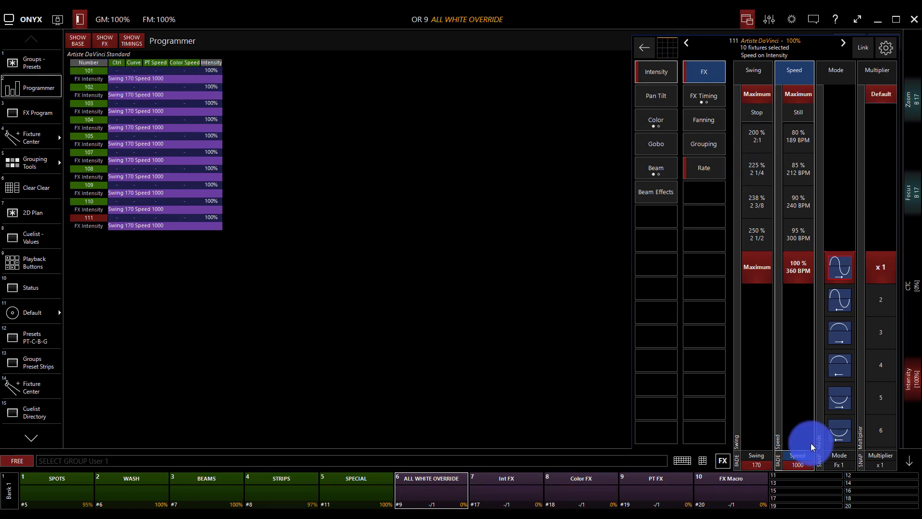
- Give the selected fixtures a fanned delay from 0 through 3 seconds
{"action": "left_click", "coordinate": [702, 461]}
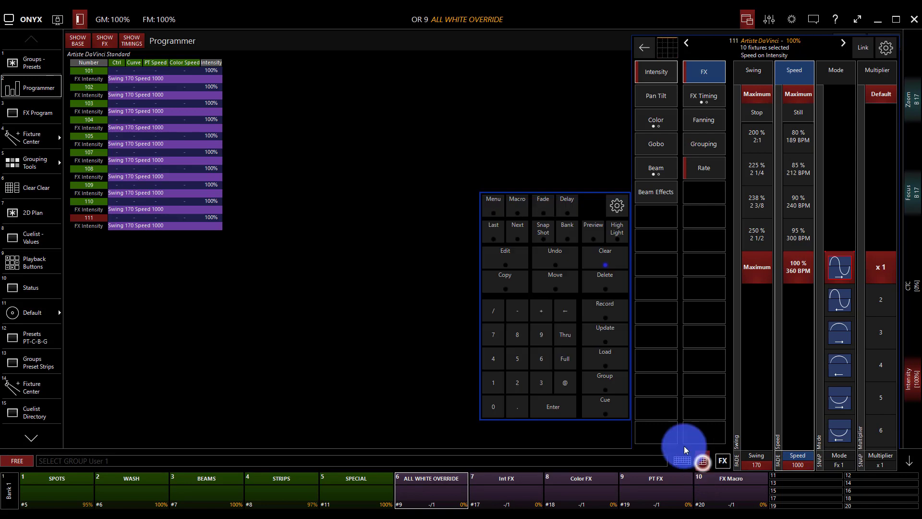
{"action": "left_click", "coordinate": [559, 204]}
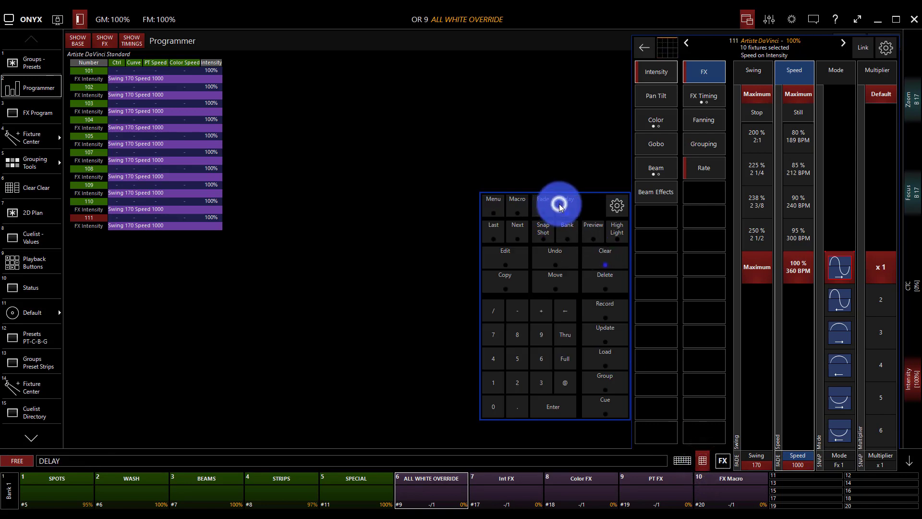
{"action": "left_click", "coordinate": [494, 399]}
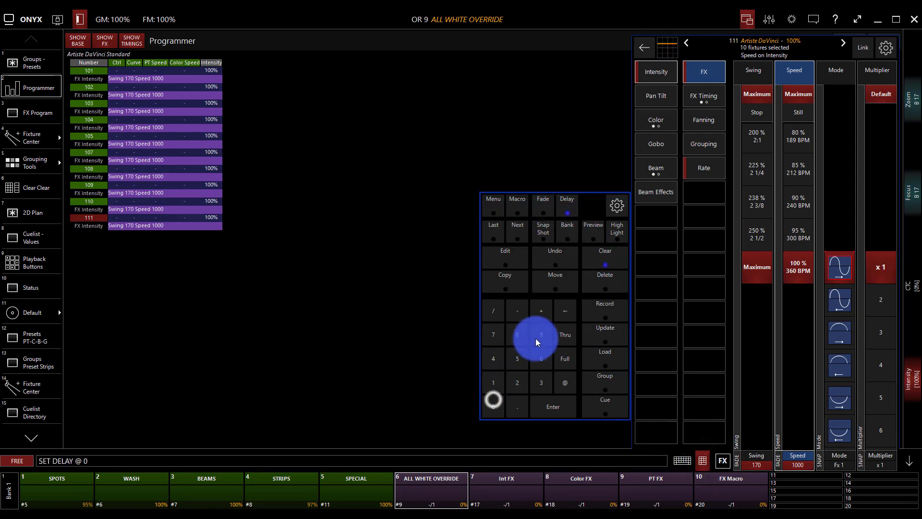
{"action": "left_click", "coordinate": [568, 334]}
{"action": "left_click", "coordinate": [537, 383]}
{"action": "left_click", "coordinate": [542, 411]}
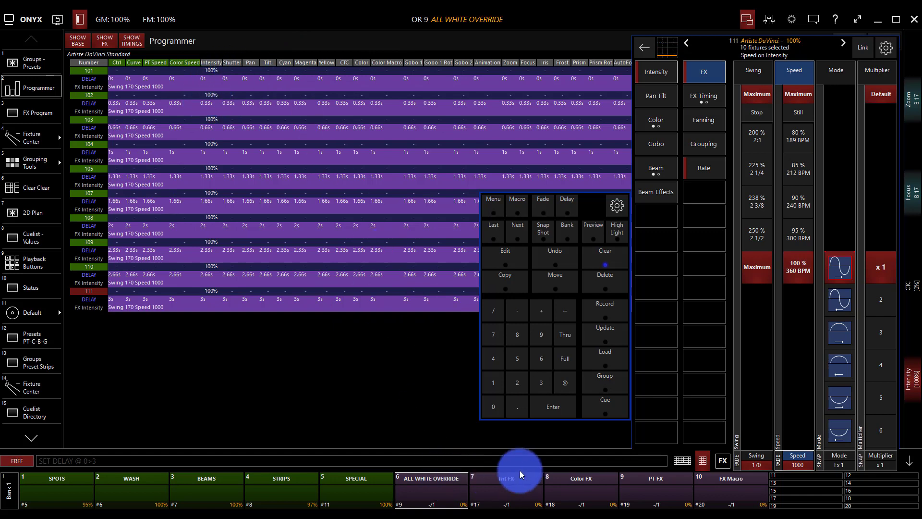
- Record the programmer values, including effect and timing, to playback 2 in Bank 2 and clear the programmer
{"action": "left_click", "coordinate": [9, 489]}
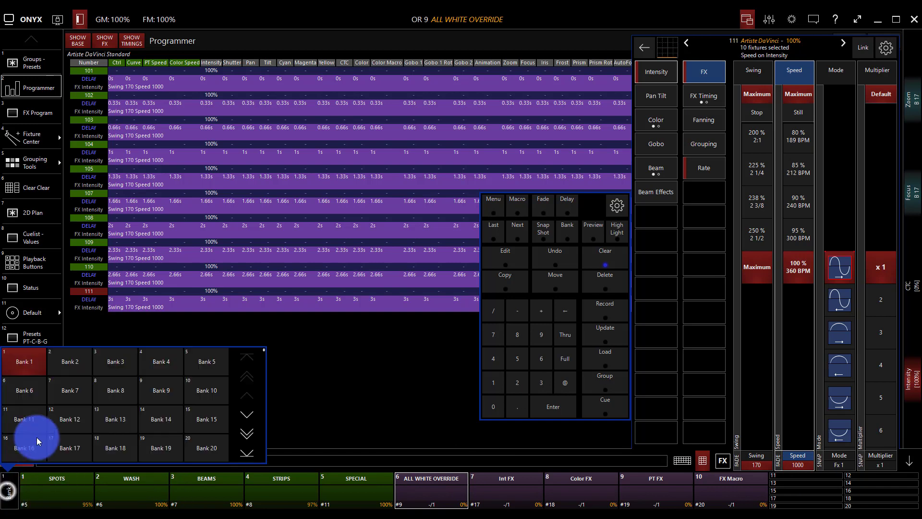
{"action": "left_click", "coordinate": [69, 372]}
{"action": "left_click", "coordinate": [454, 442]}
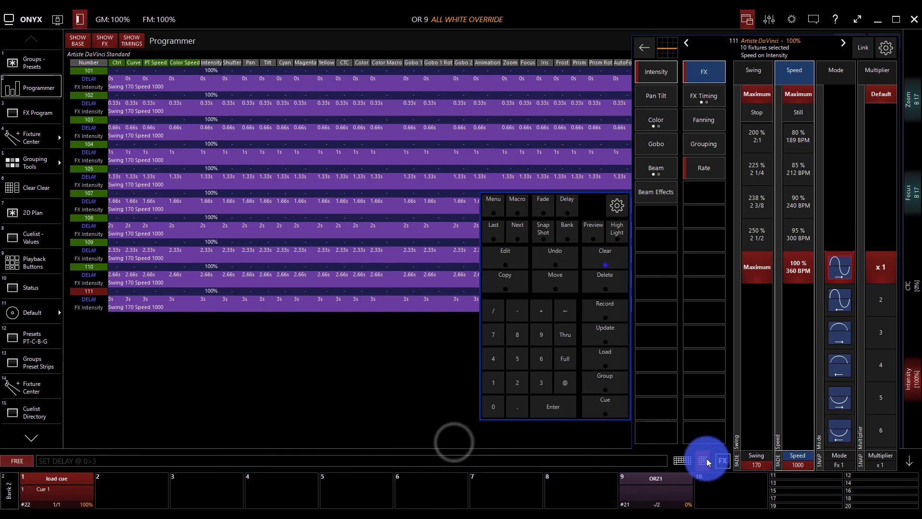
{"action": "left_click", "coordinate": [604, 307]}
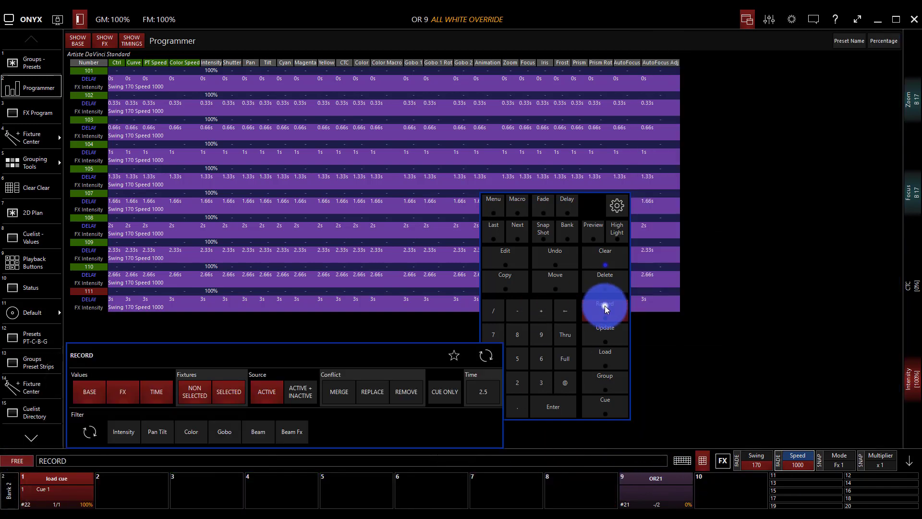
{"action": "left_click", "coordinate": [149, 481]}
{"action": "left_click", "coordinate": [42, 411]}
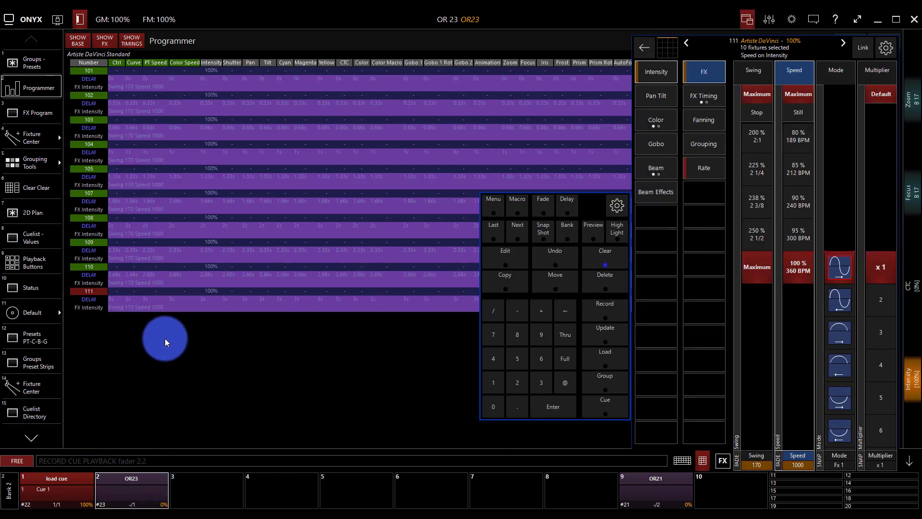
{"action": "left_click", "coordinate": [601, 261]}
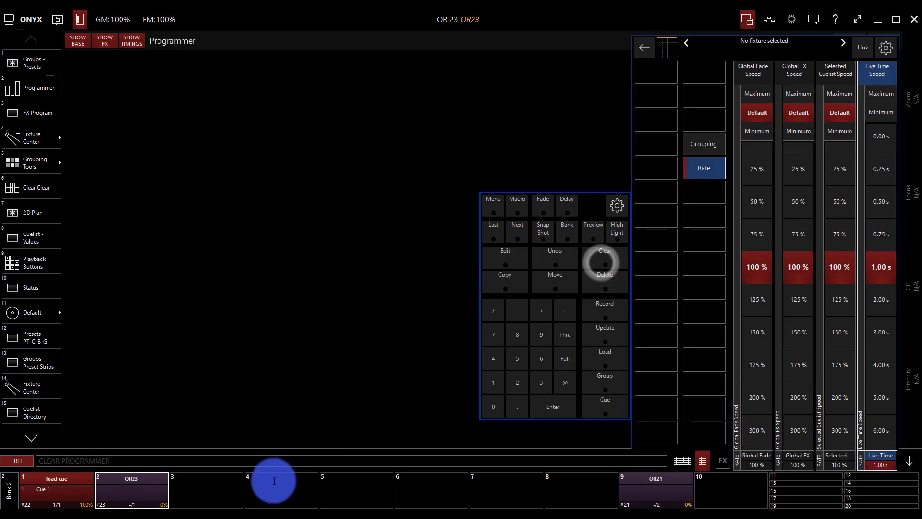
- Test playback 2 in the 2D Plan by running its fader up to 100% and back down to 0%
{"action": "left_click", "coordinate": [15, 214]}
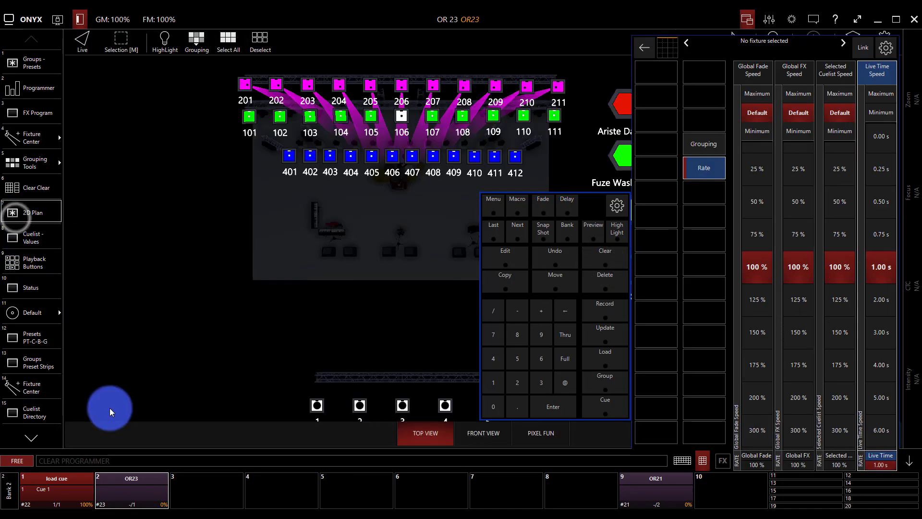
{"action": "left_click", "coordinate": [128, 478]}
{"action": "left_click_drag", "start_coordinate": [109, 453], "coordinate": [91, 281]}
{"action": "left_click", "coordinate": [136, 330]}
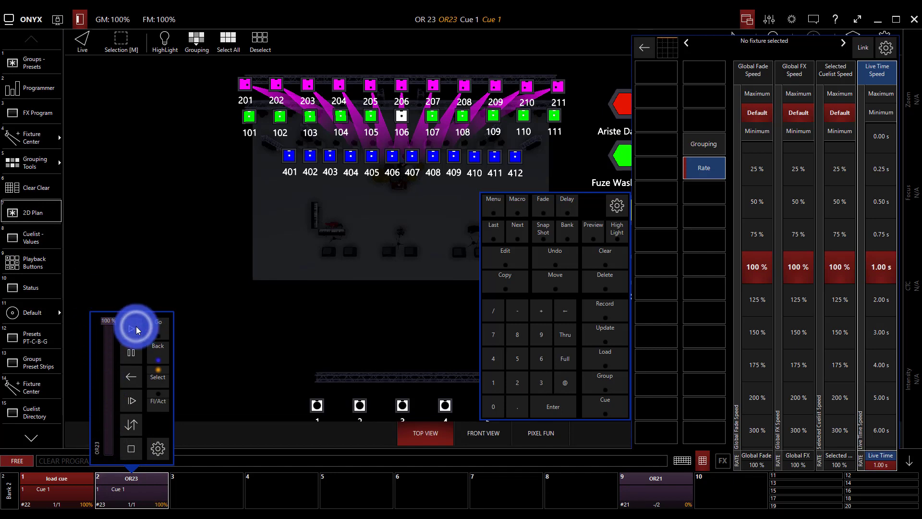
{"action": "left_click_drag", "start_coordinate": [104, 319], "coordinate": [102, 482]}
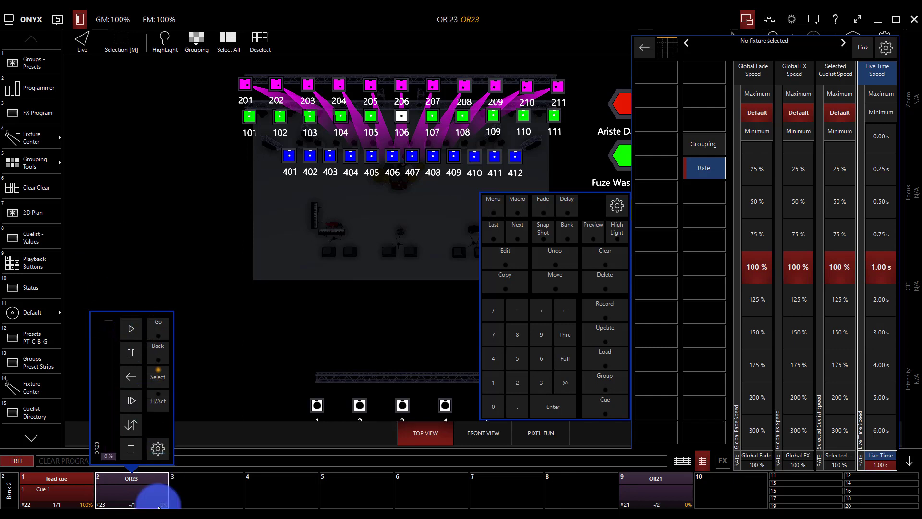
- Release the load cue, retest playback 2 by fading it to 100% and back to 0%, and reopen the Programmer view
{"action": "left_click", "coordinate": [51, 487]}
{"action": "left_click", "coordinate": [107, 457]}
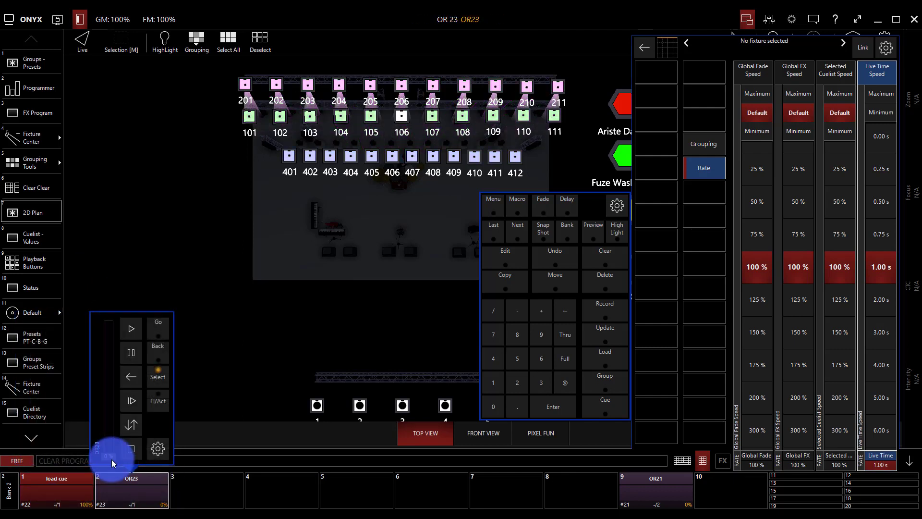
{"action": "left_click_drag", "start_coordinate": [112, 461], "coordinate": [133, 263]}
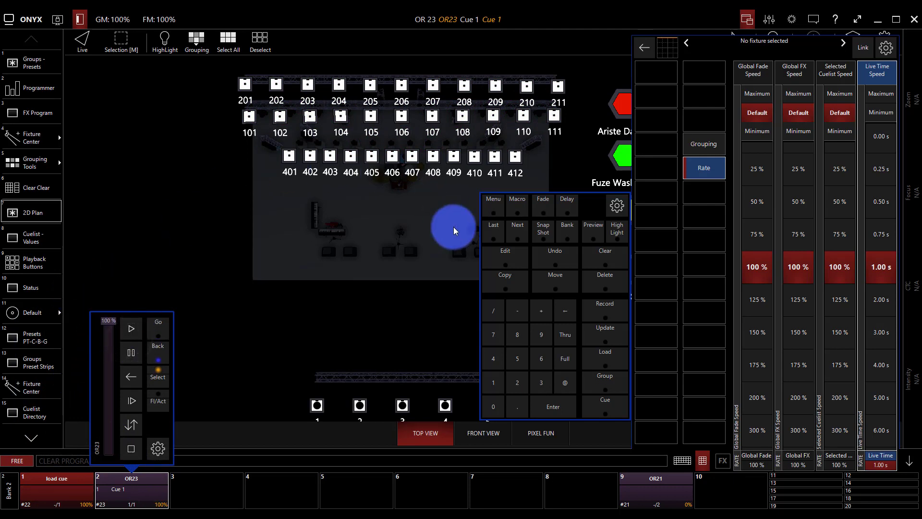
{"action": "left_click_drag", "start_coordinate": [110, 321], "coordinate": [112, 475]}
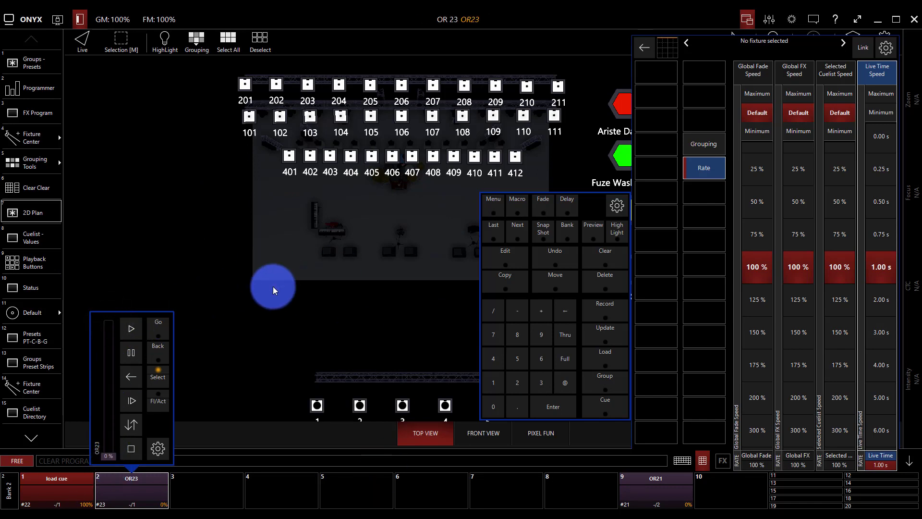
{"action": "left_click", "coordinate": [191, 358]}
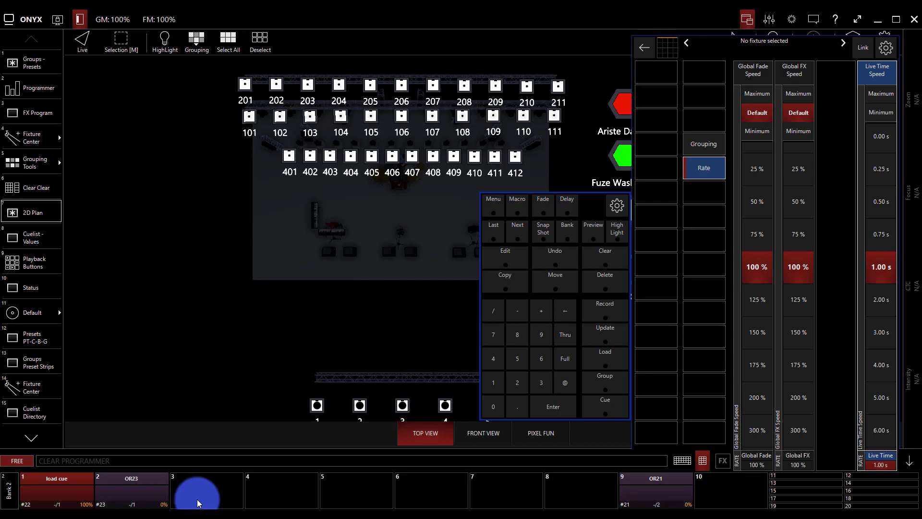
{"action": "left_click", "coordinate": [32, 91]}
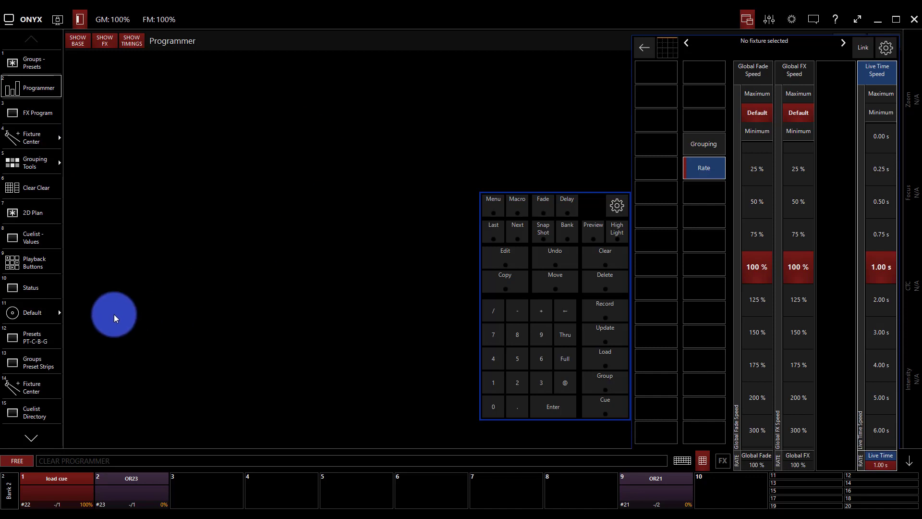